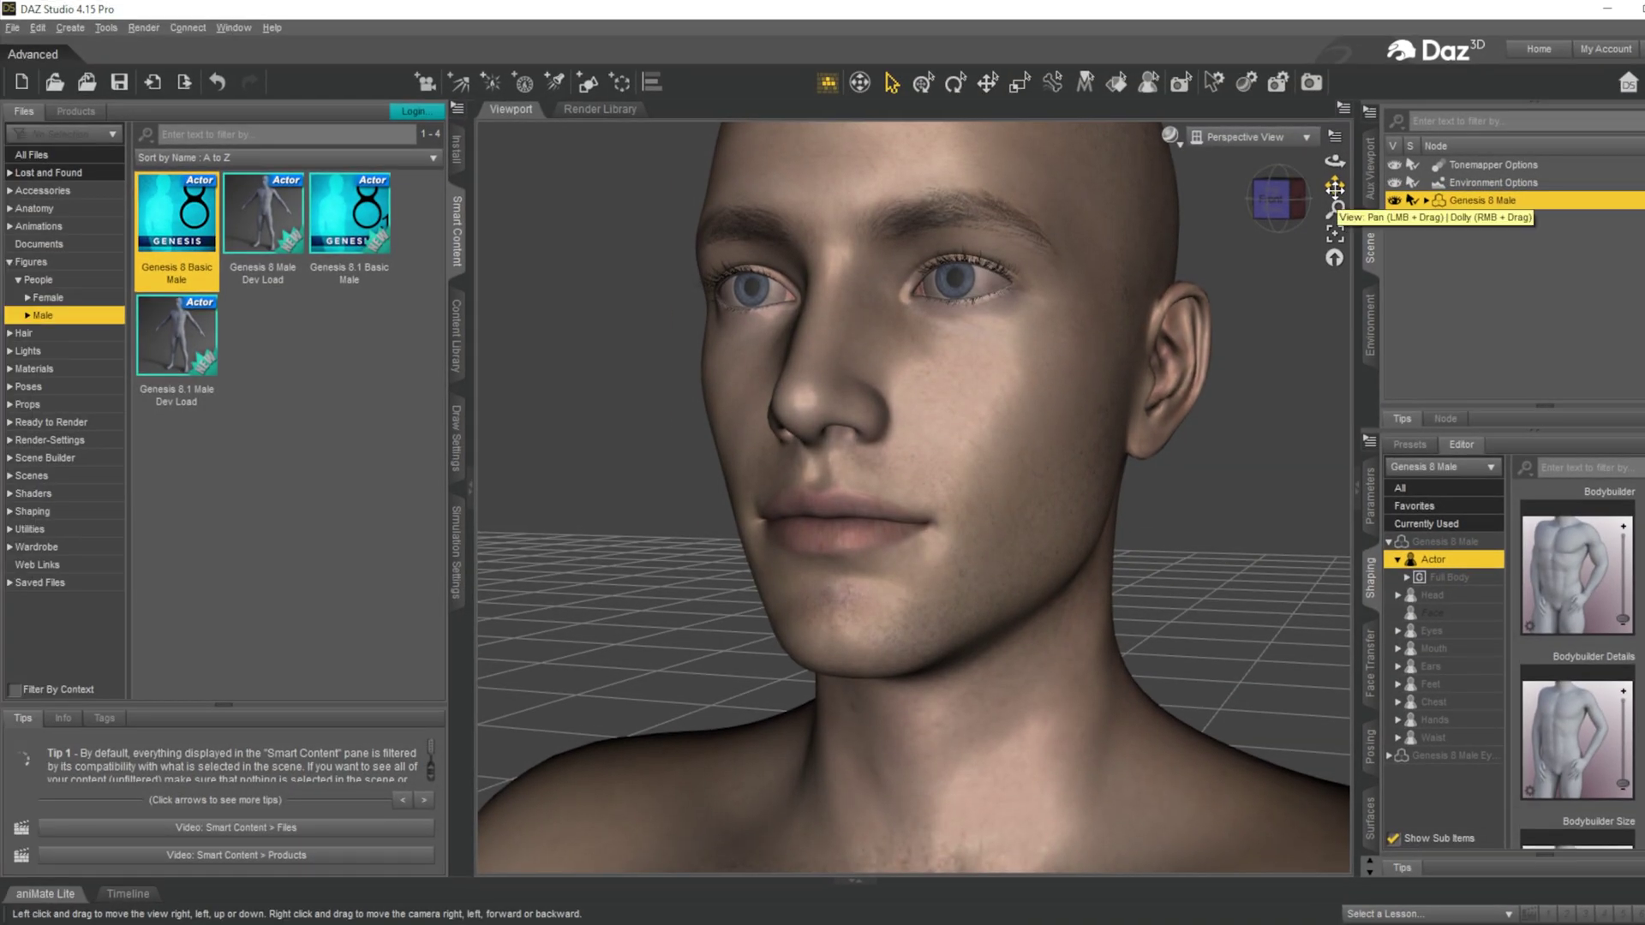
Step: Orbit and pan the viewport around the figure's head, viewing it from the front and left
left_click_drag(1334, 188, 1334, 257)
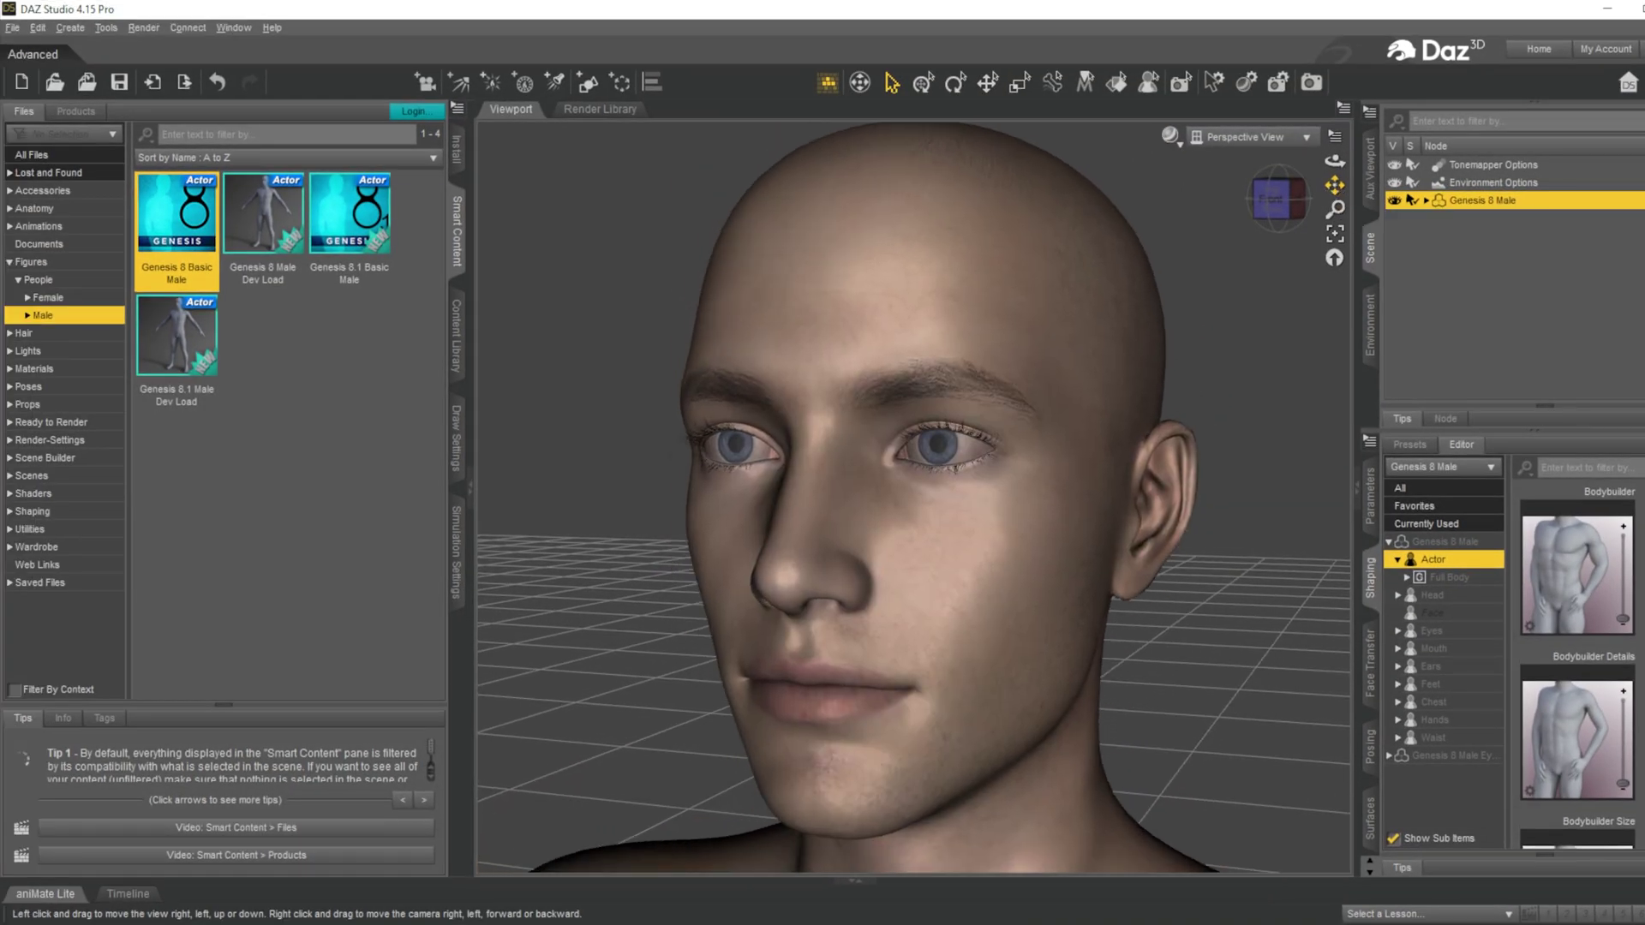
left_click_drag(1335, 185, 1348, 167)
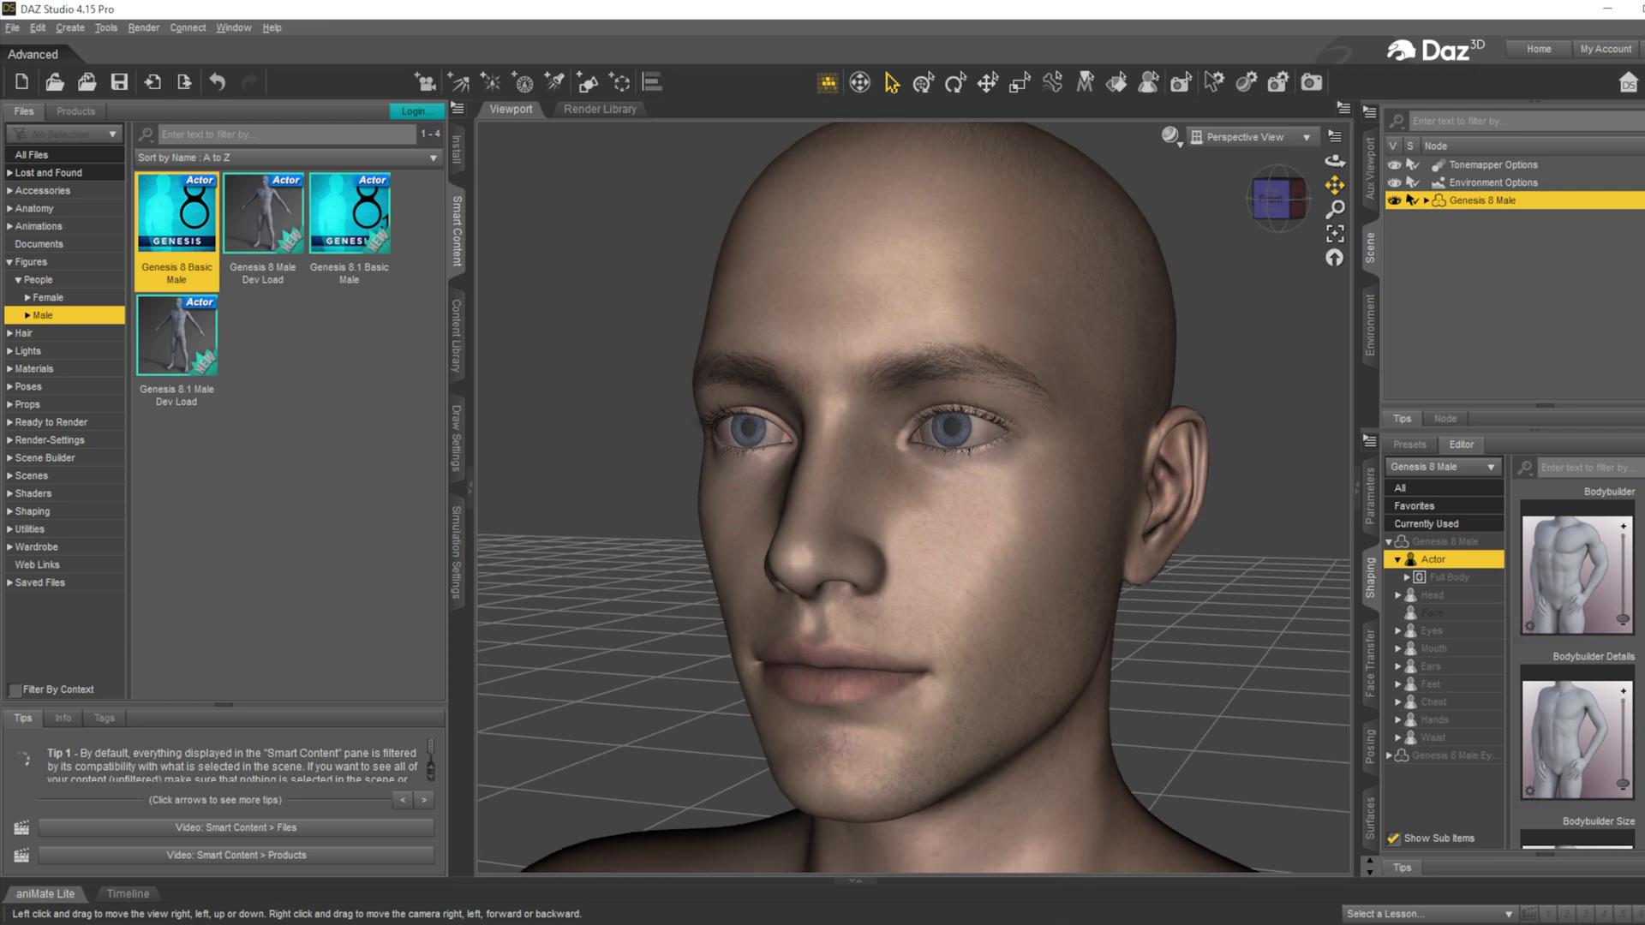
left_click(1294, 206)
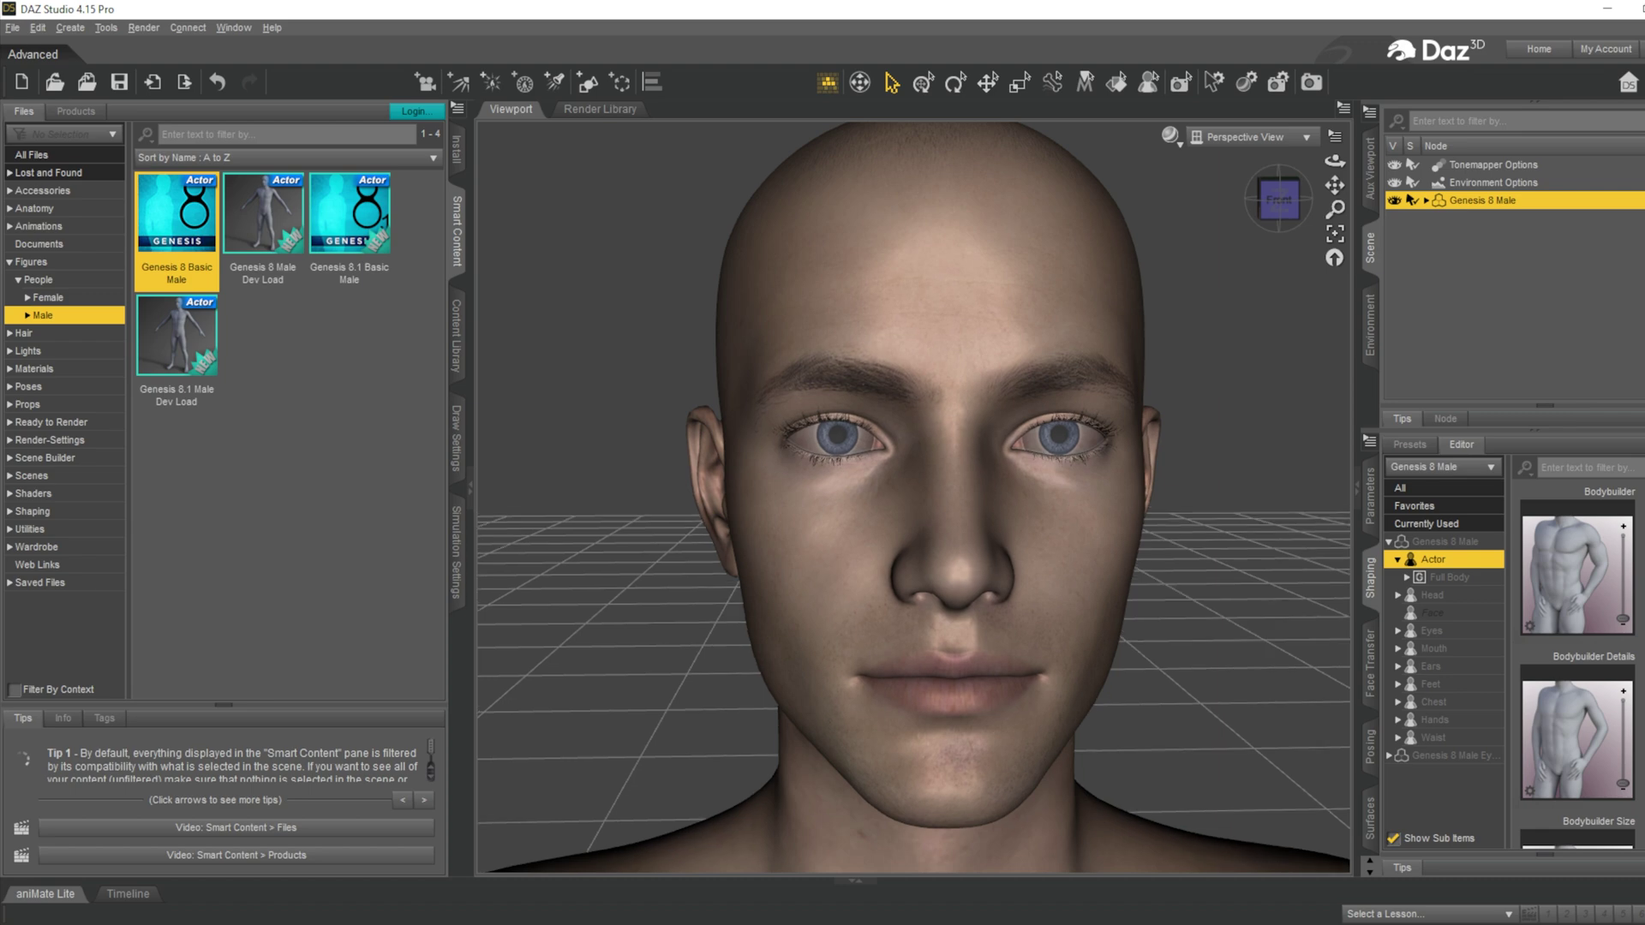
mouse_move(1295, 206)
left_mouse_down()
mouse_move(1223, 226)
mouse_move(1293, 223)
left_mouse_up()
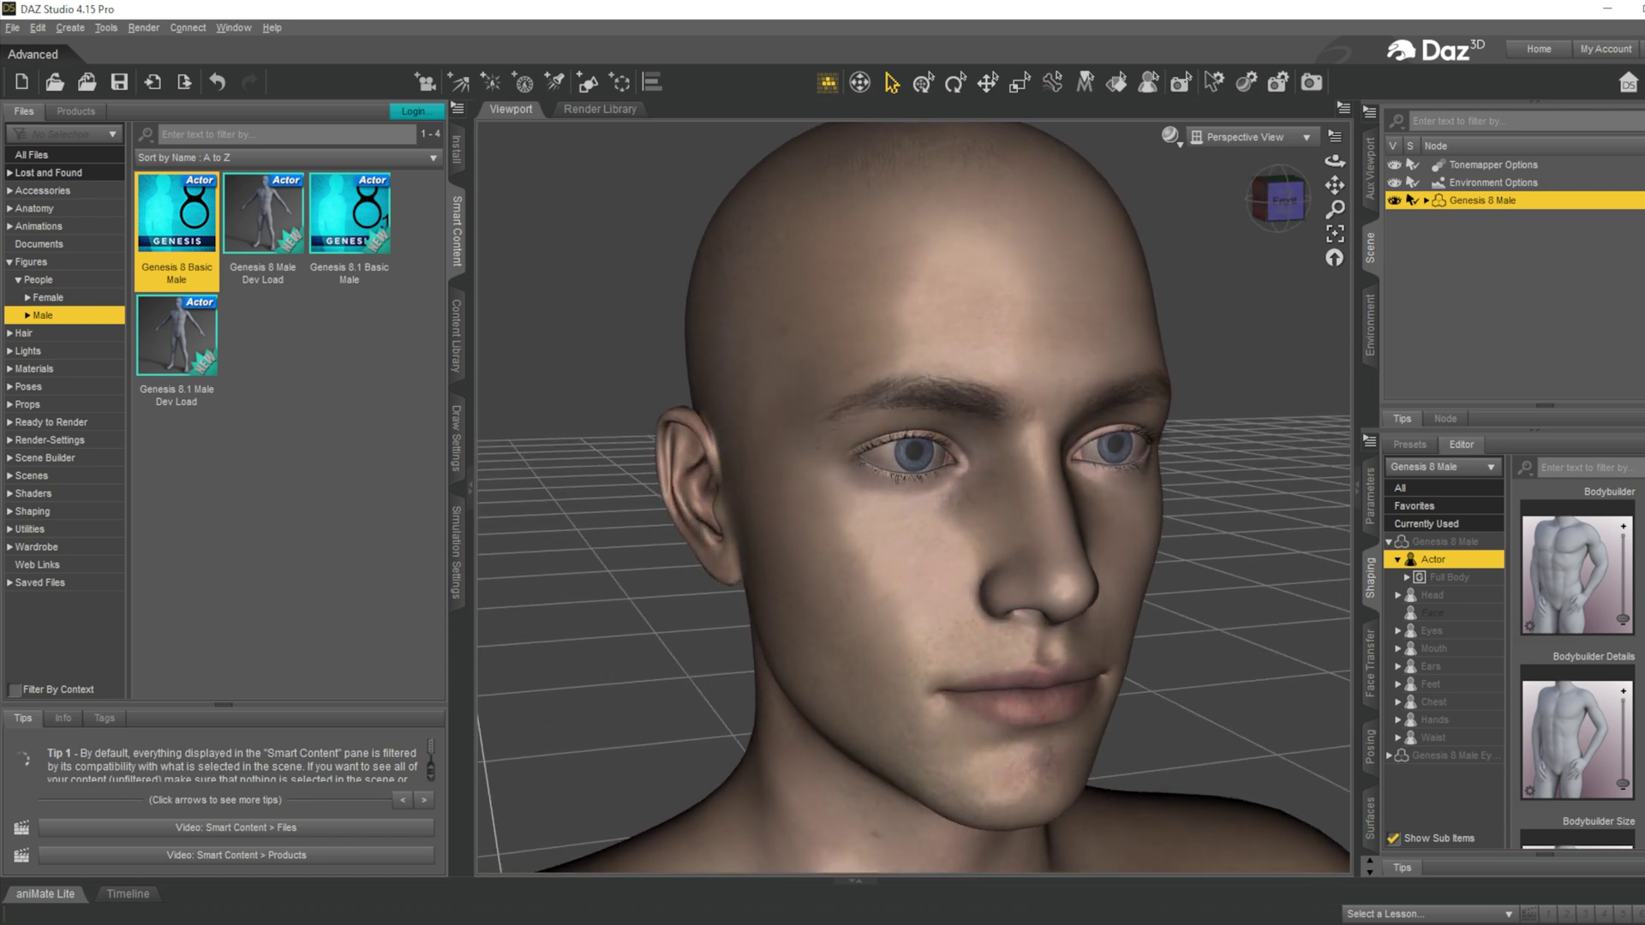
middle_click_drag(942, 480, 910, 491)
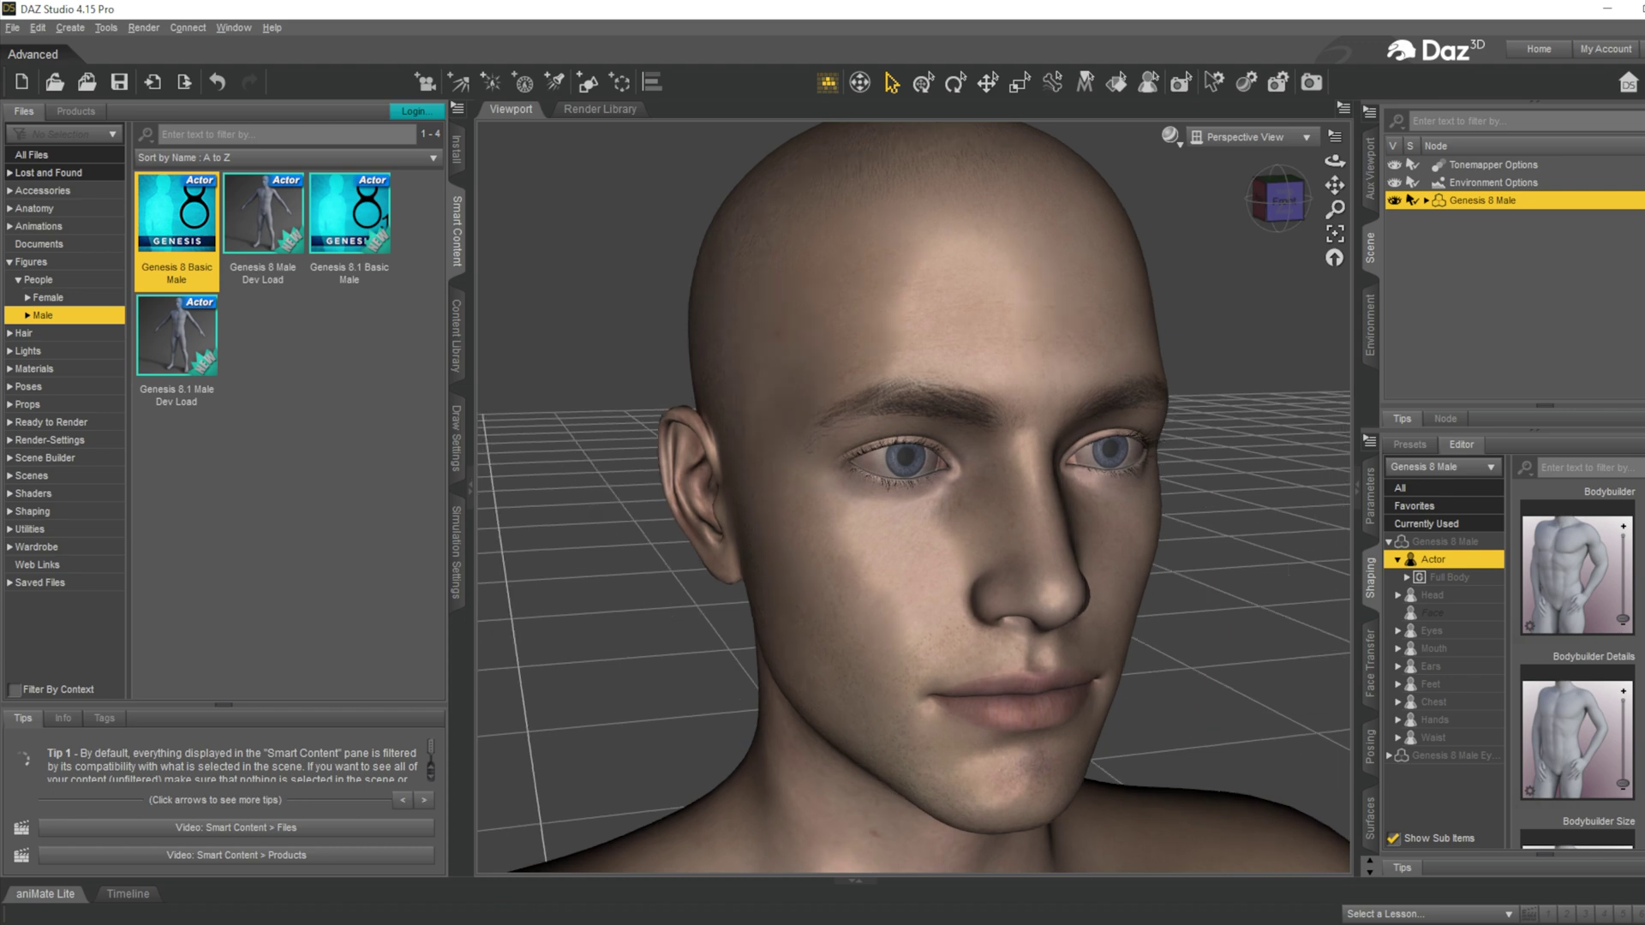
left_click_drag(1294, 220, 1270, 225)
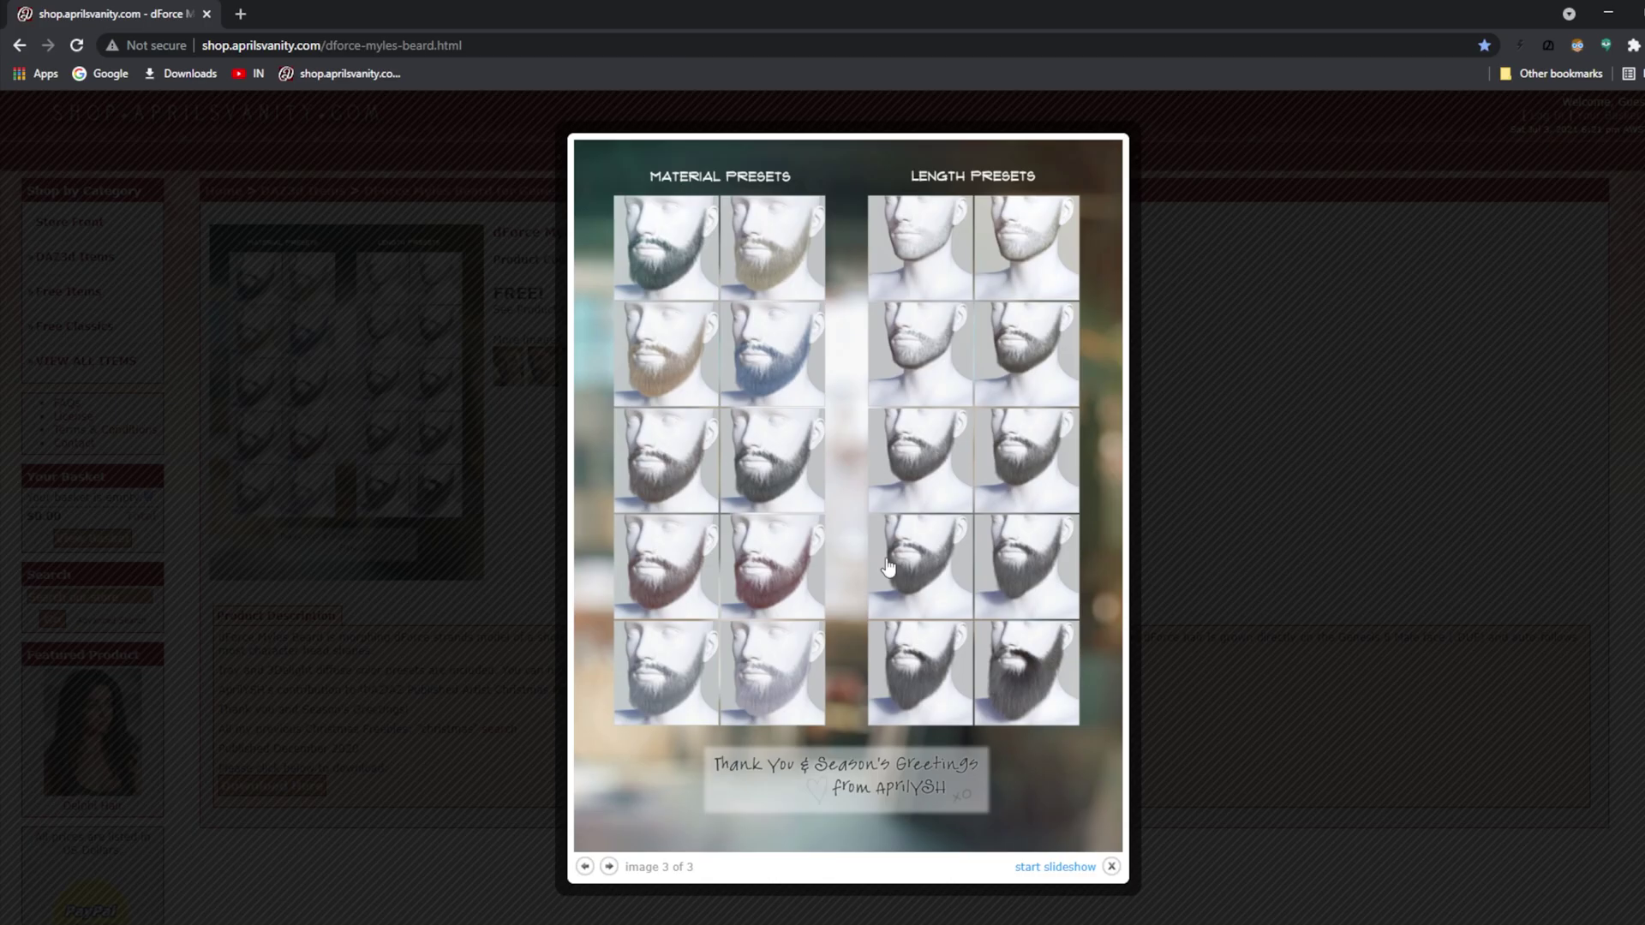
Step: Close the enlarged product image, preview the beard presets image, then close it
left_click(1278, 471)
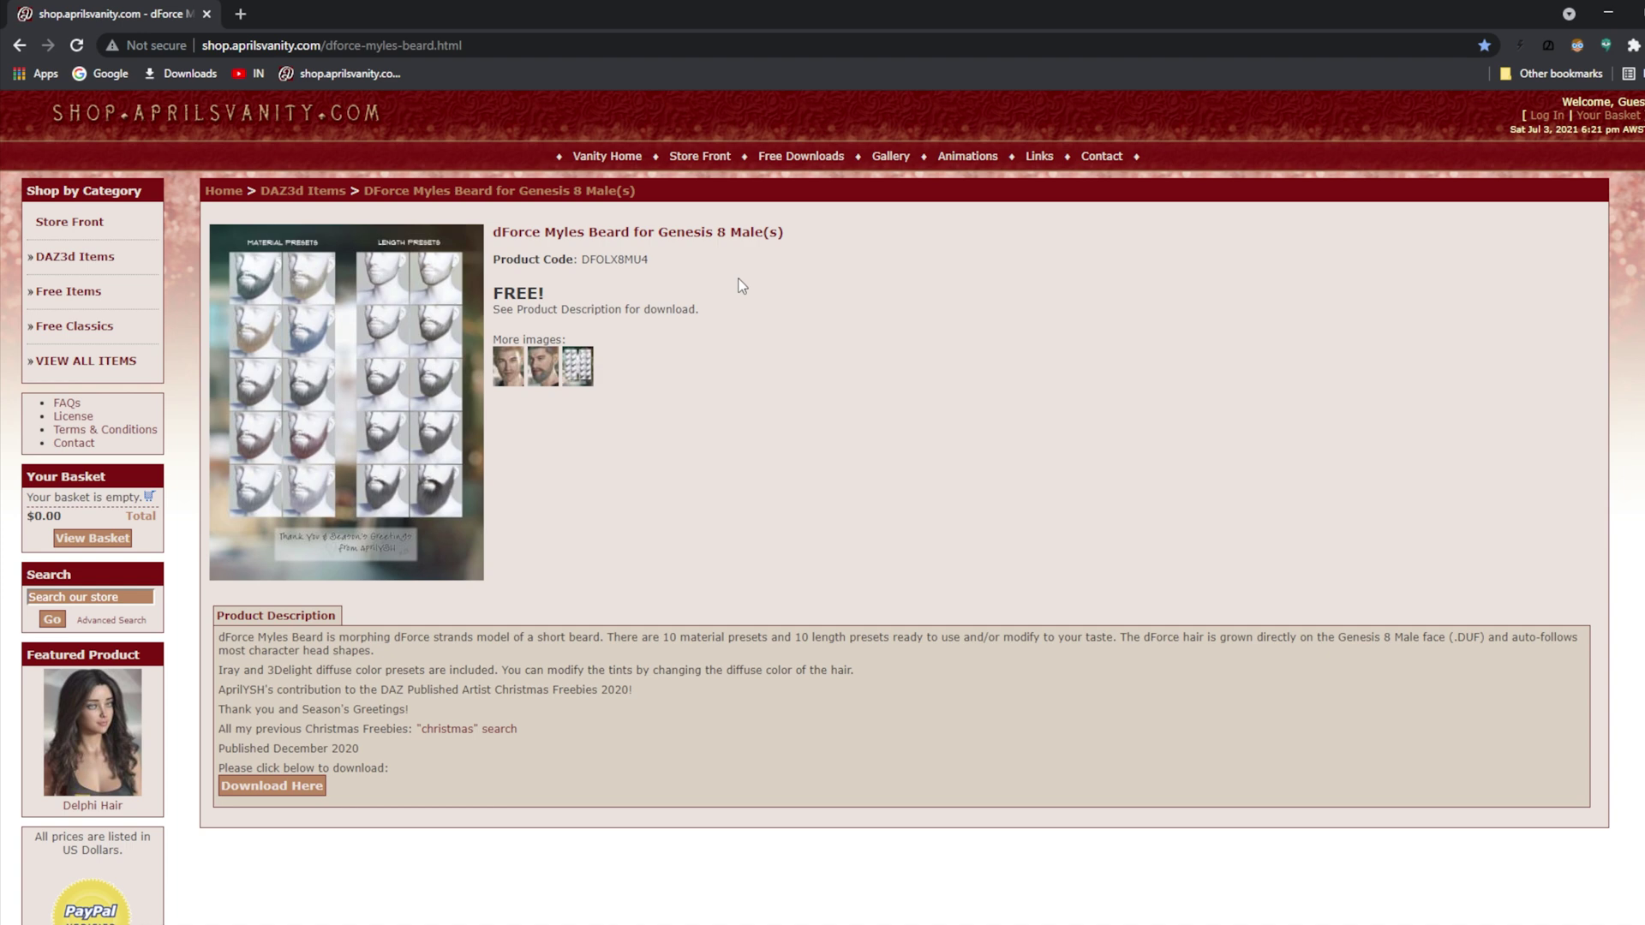
left_click(581, 377)
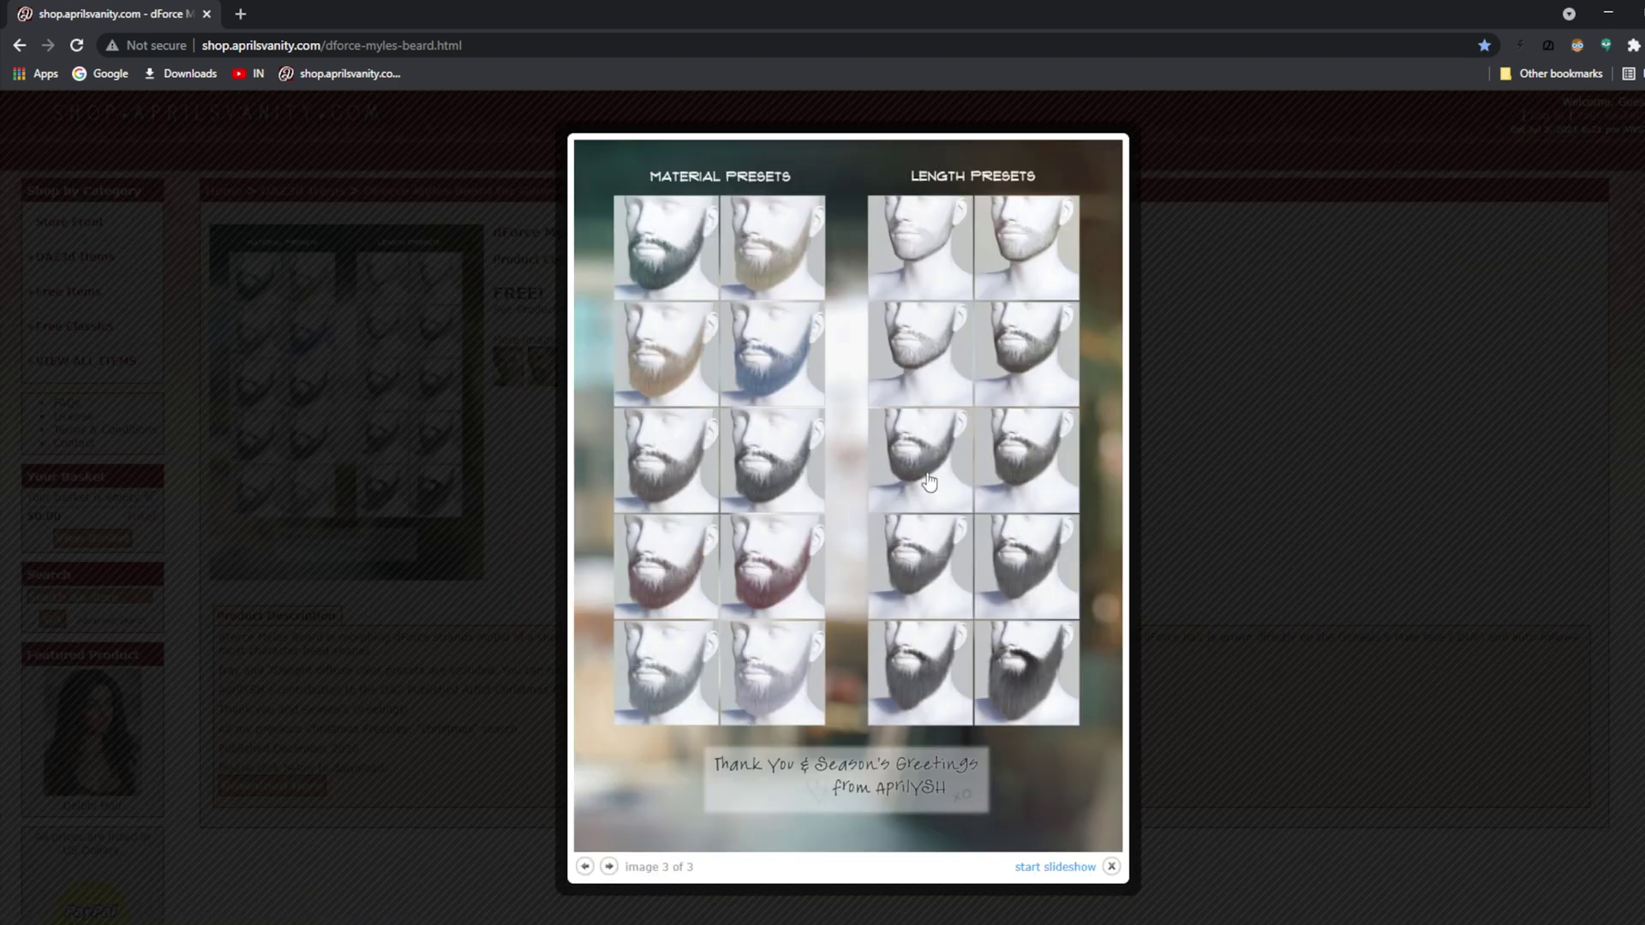
left_click(1276, 460)
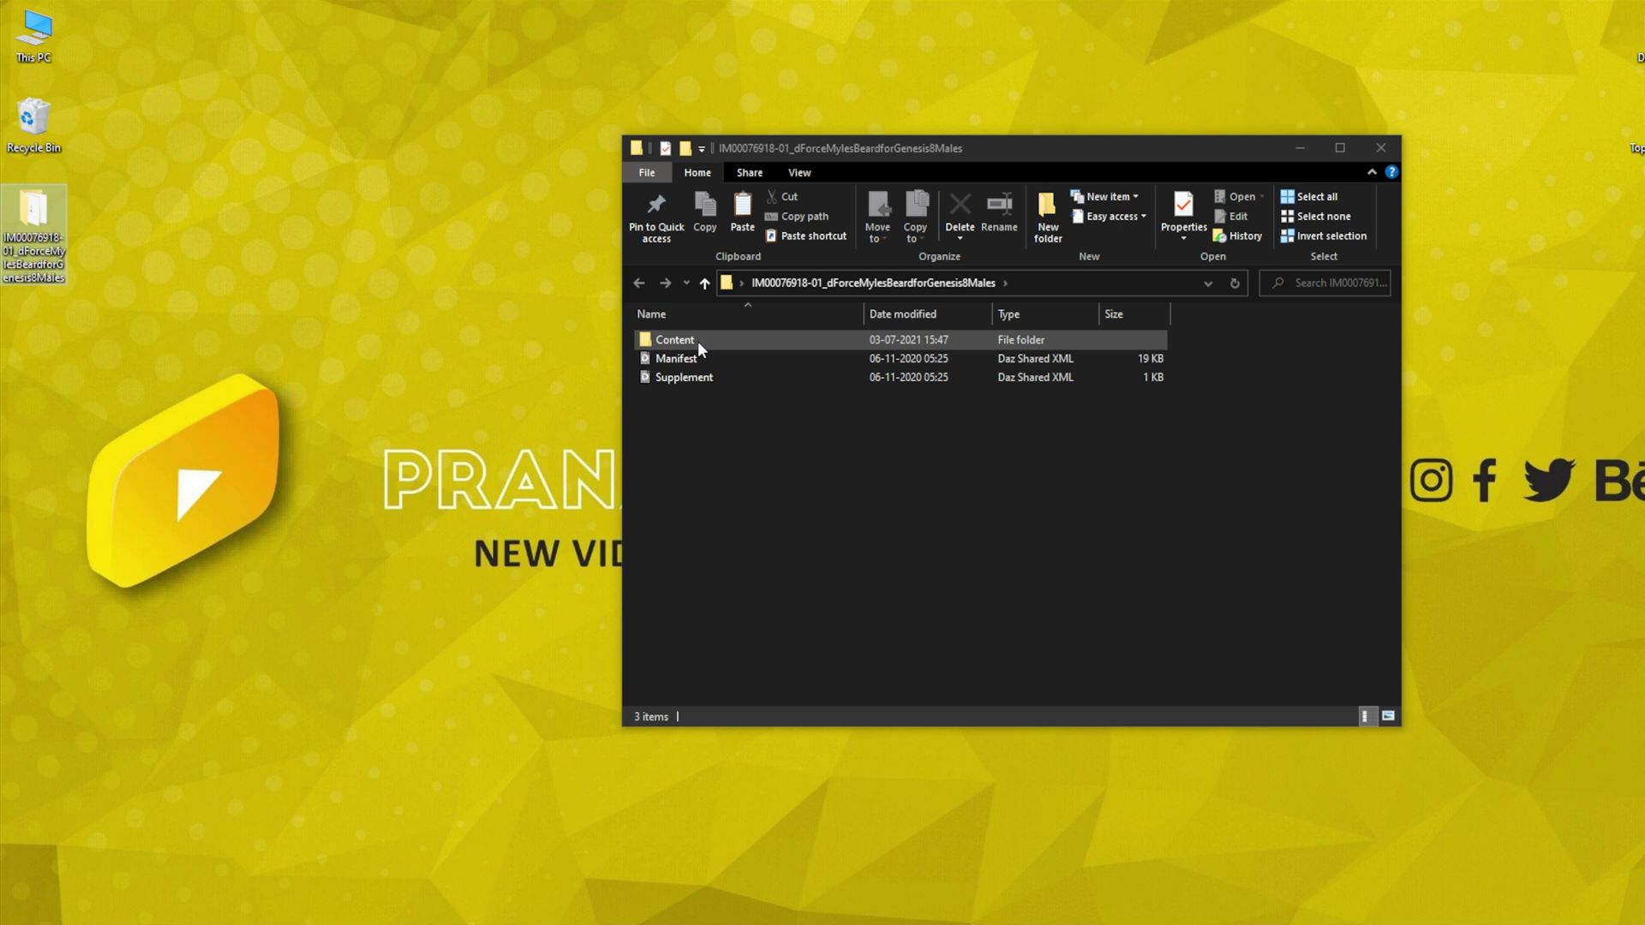
Step: Copy the data, People and Runtime folders from the package's Content folder
double_click(697, 341)
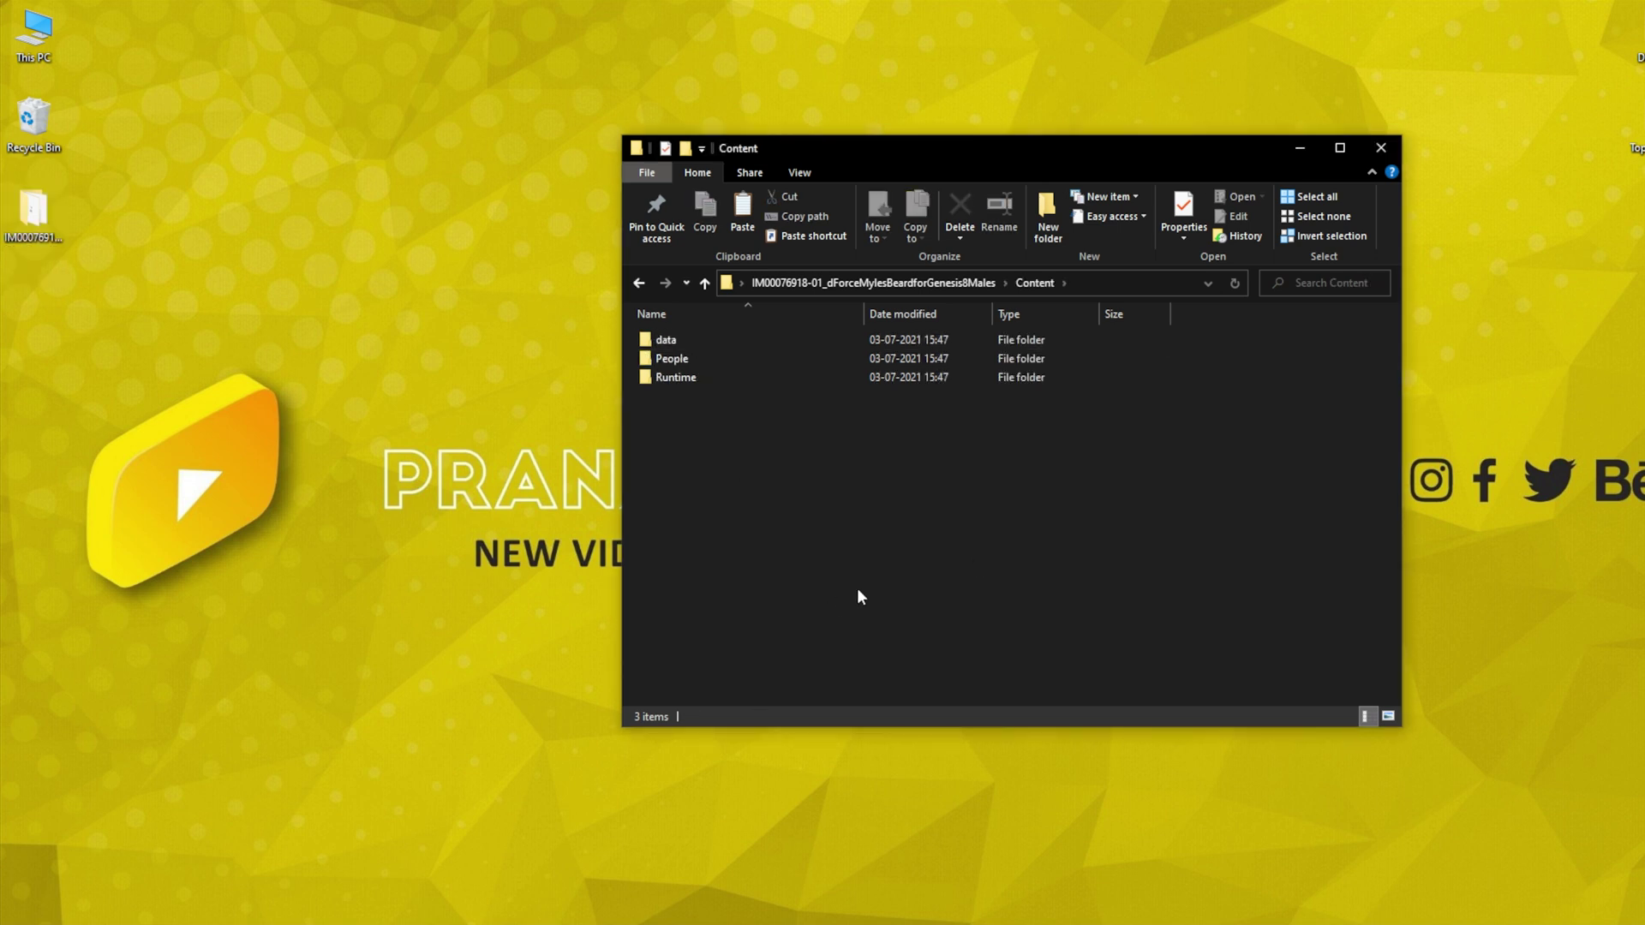
left_click_drag(1267, 532, 723, 325)
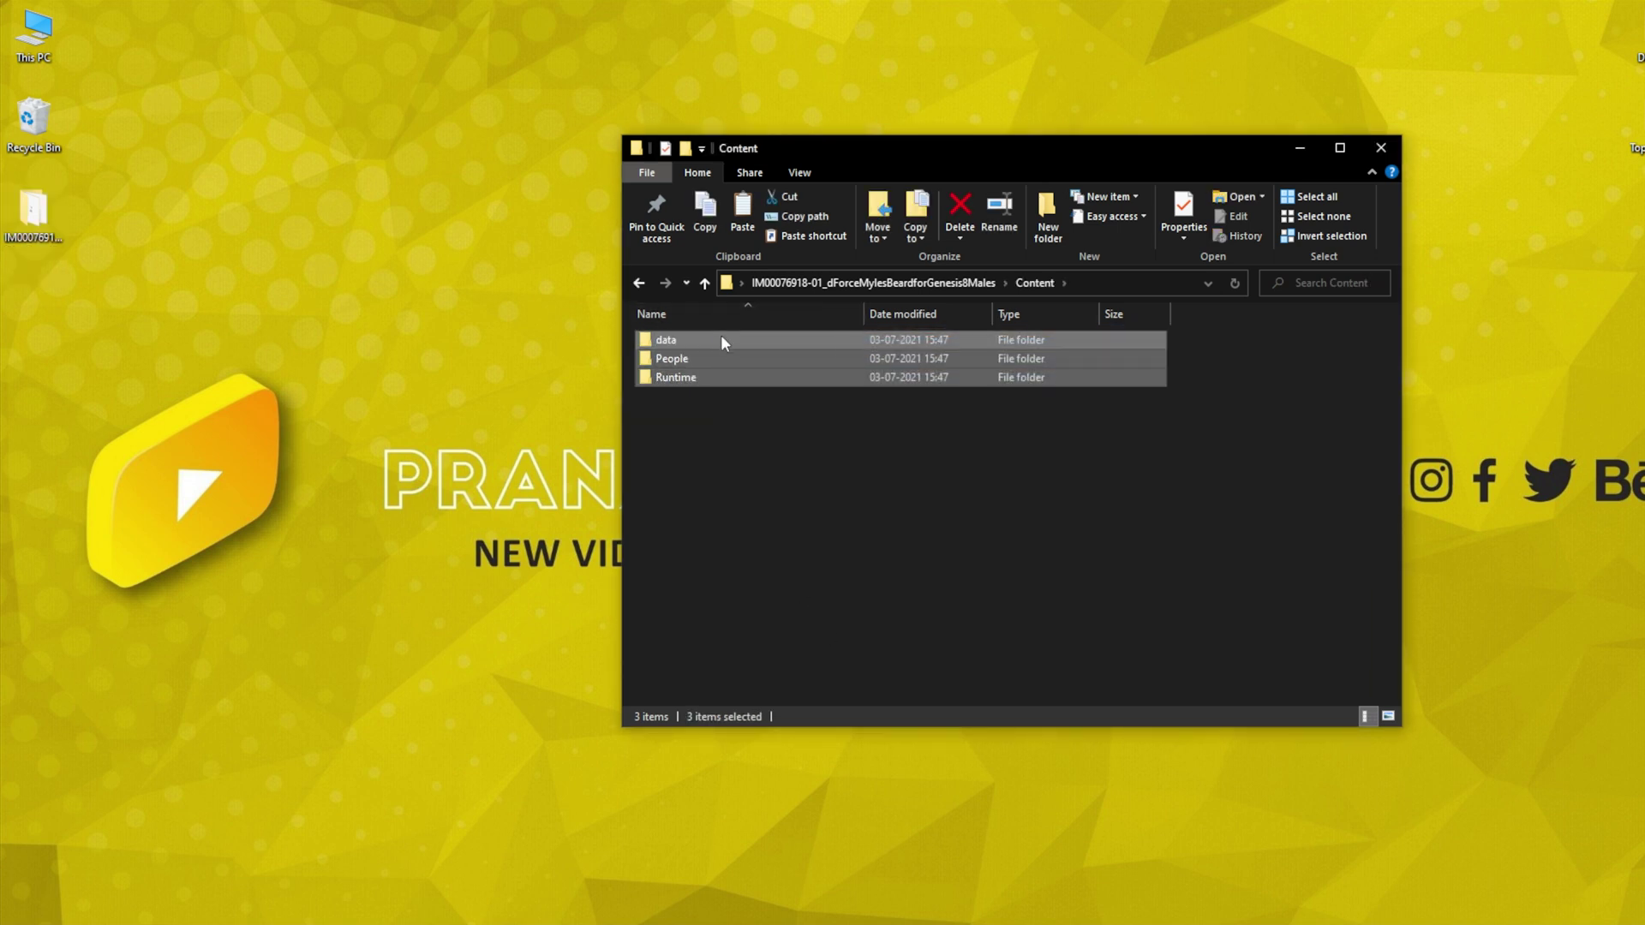
right_click(722, 357)
left_click(764, 645)
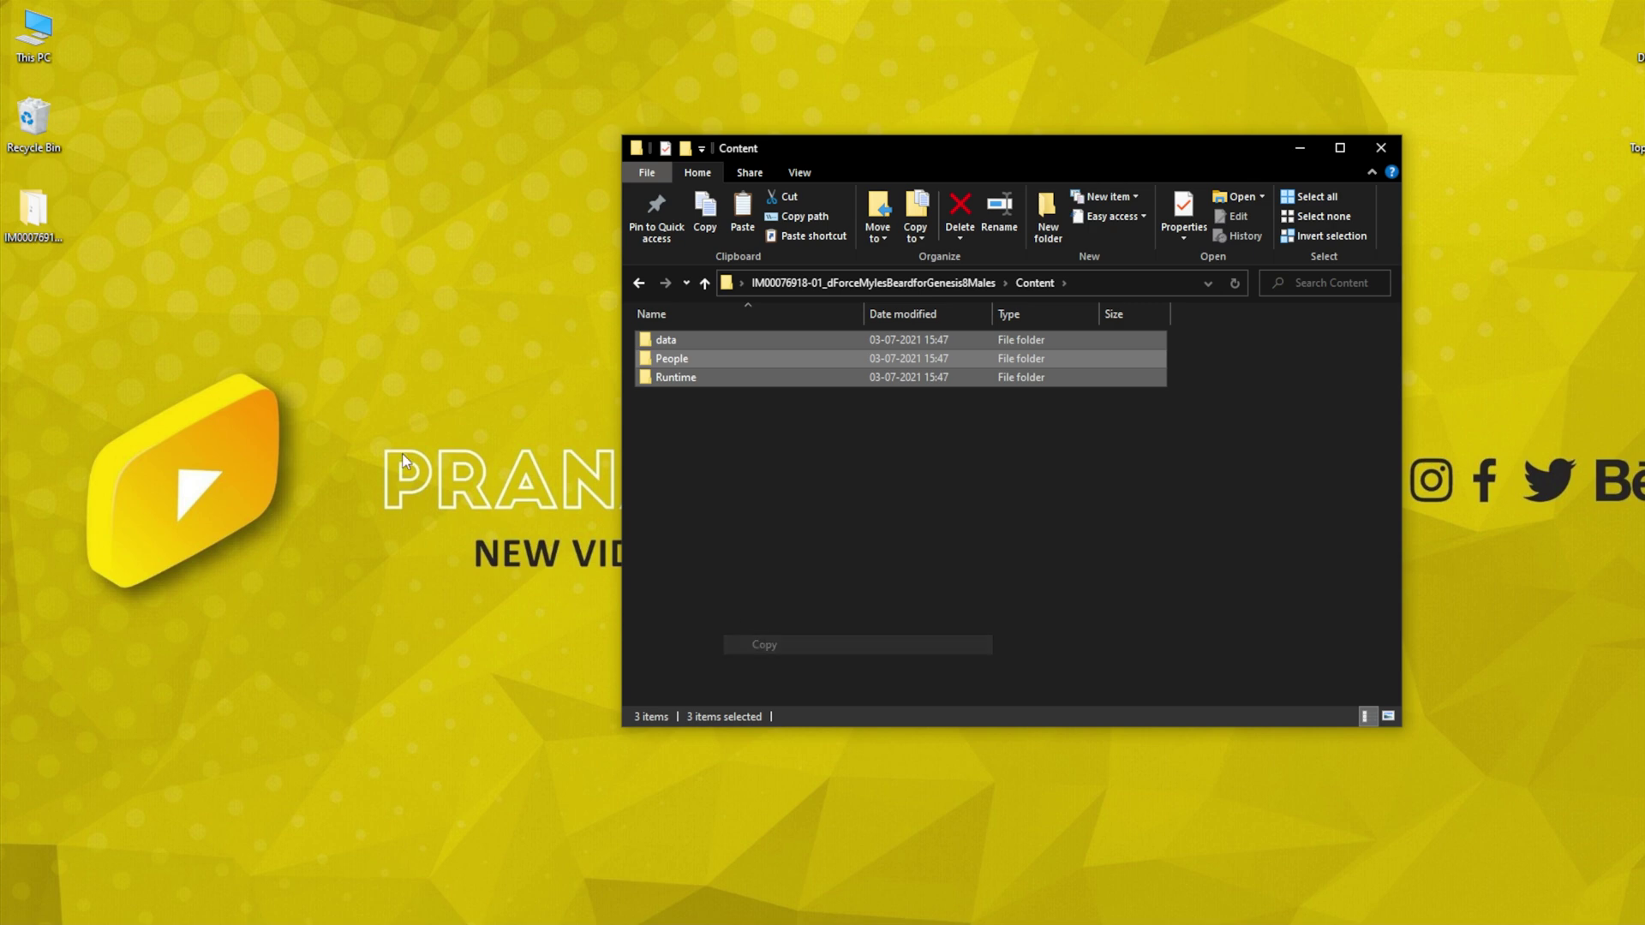
Step: Paste them into Documents\DAZ 3D\Studio\My Library, replacing same-named files
left_click(39, 40)
double_click(38, 40)
double_click(1237, 381)
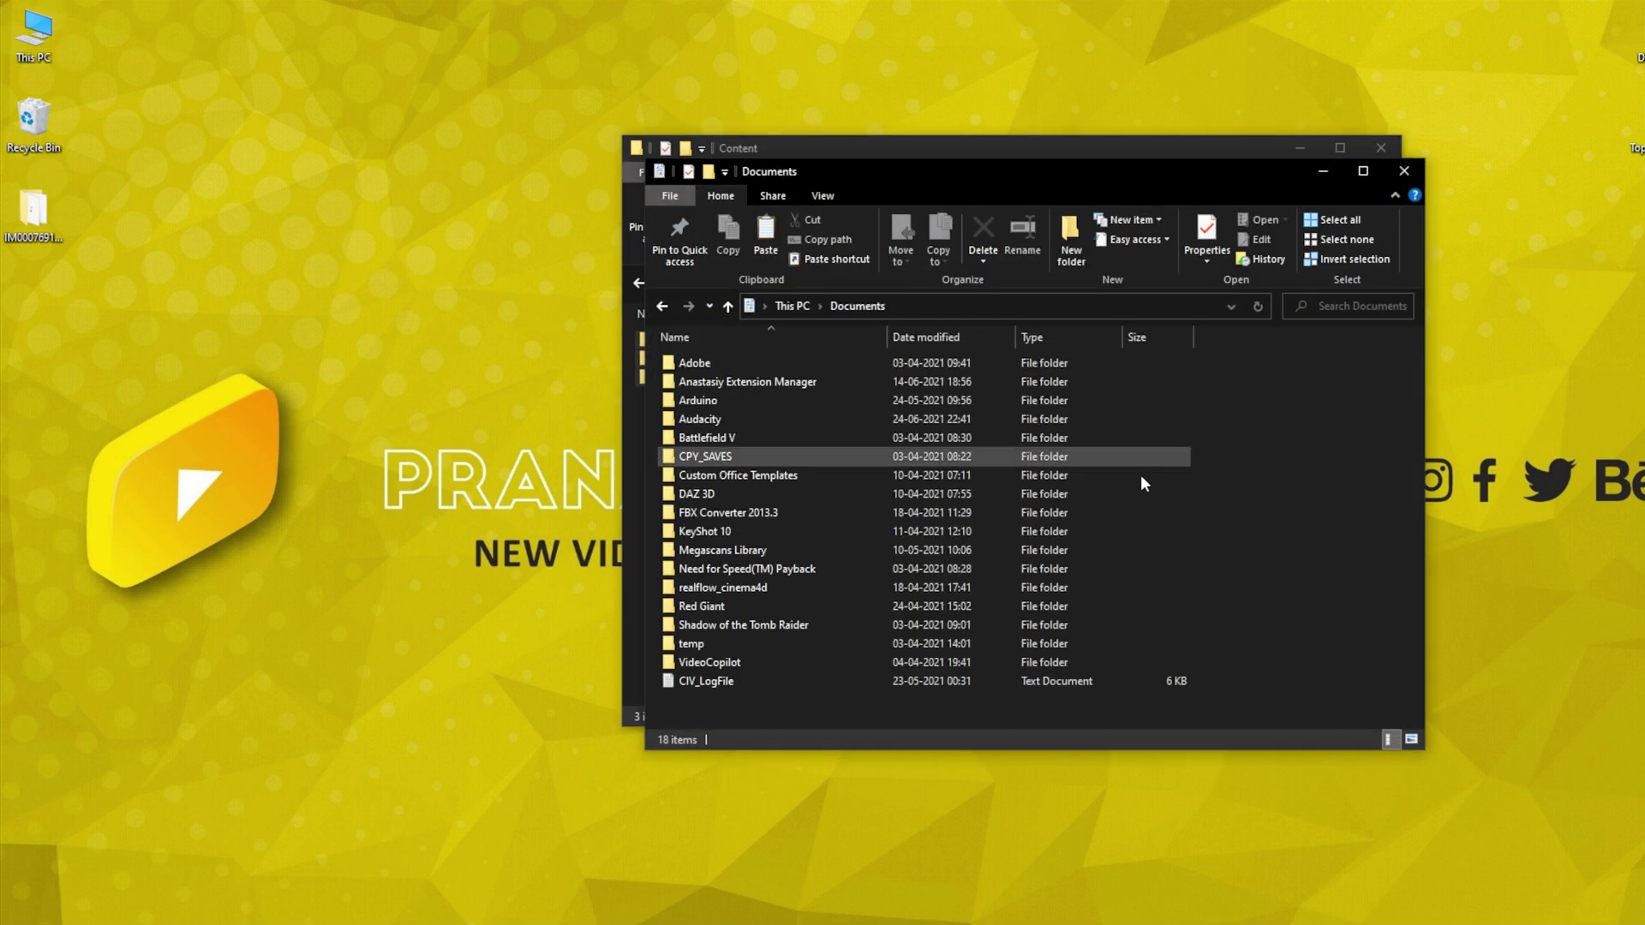
double_click(754, 494)
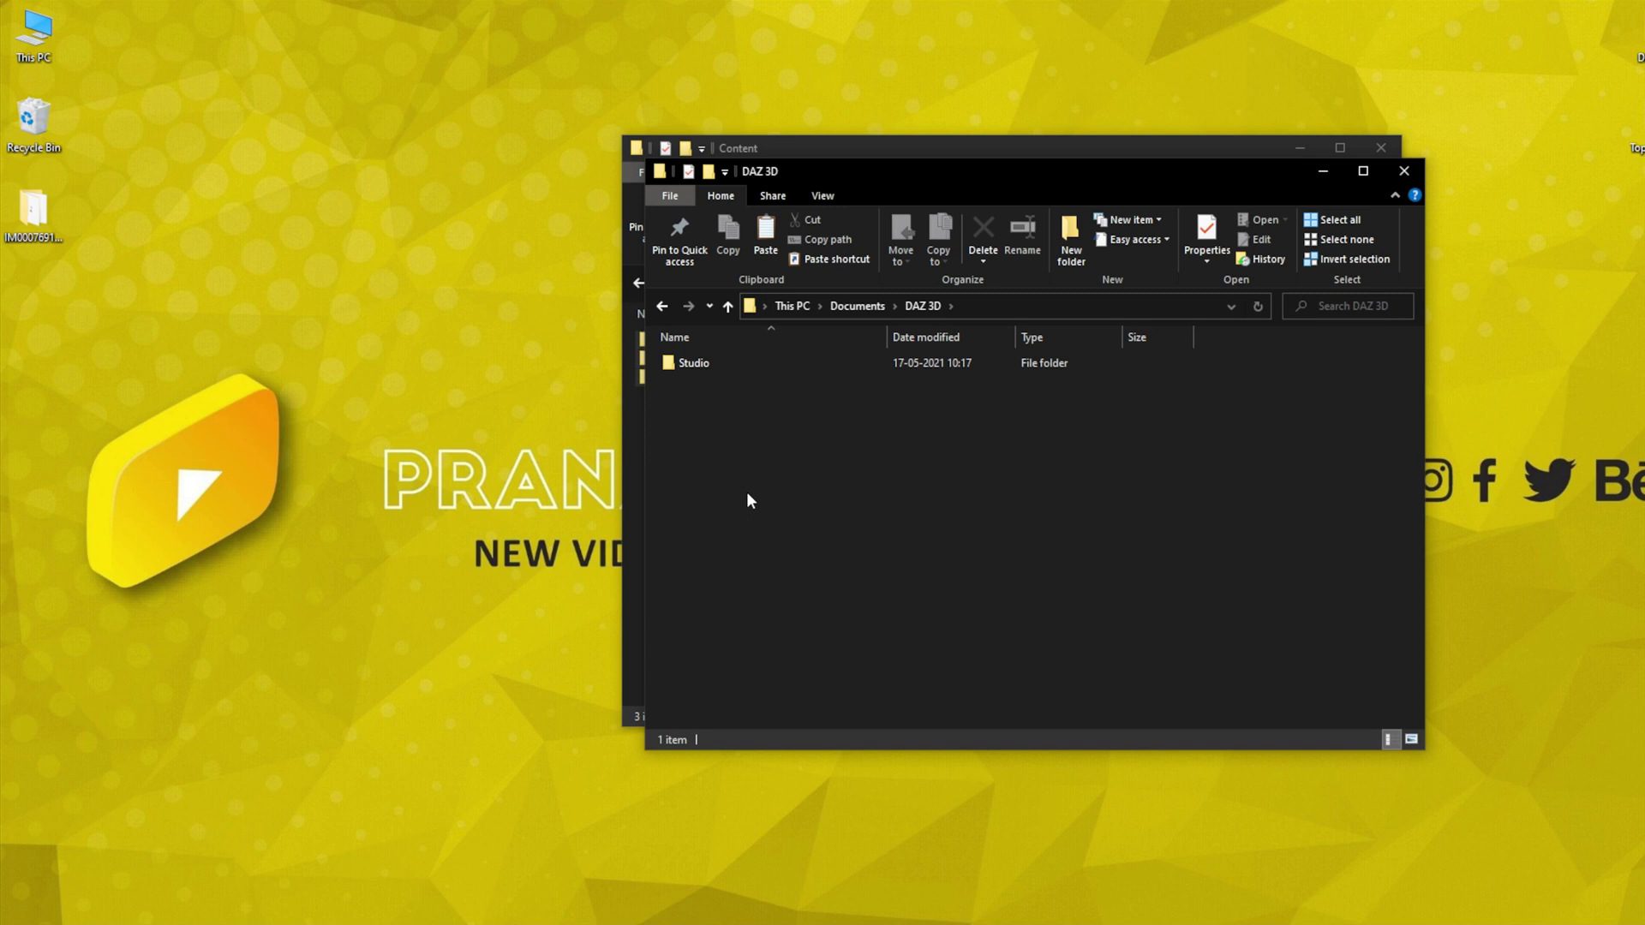
double_click(701, 364)
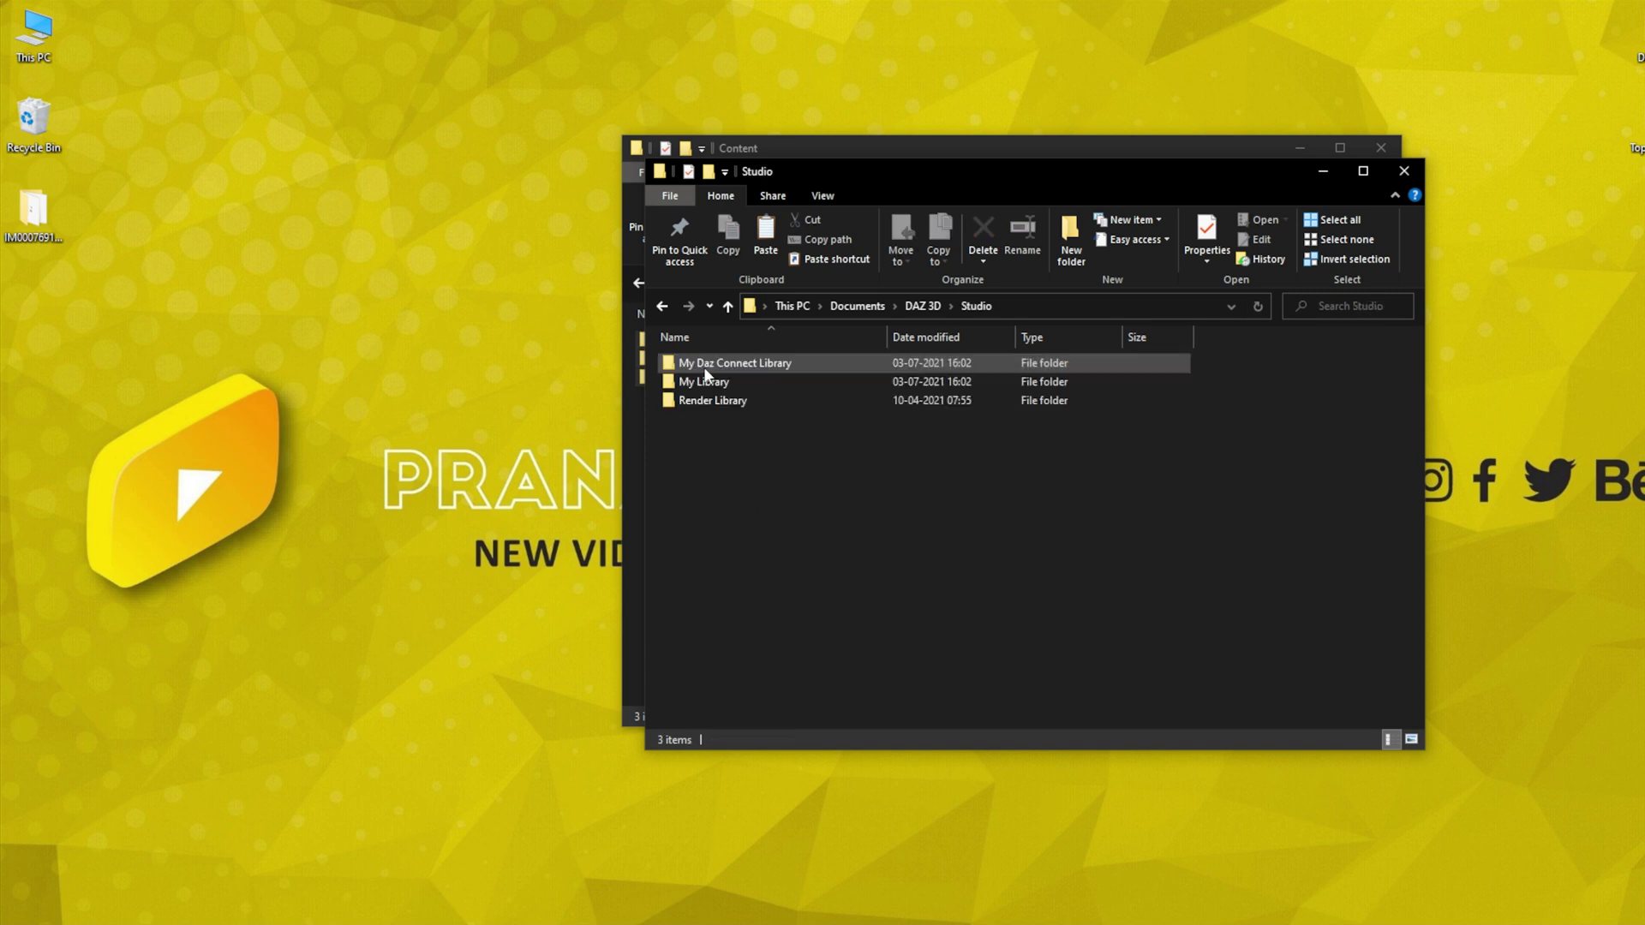
double_click(712, 383)
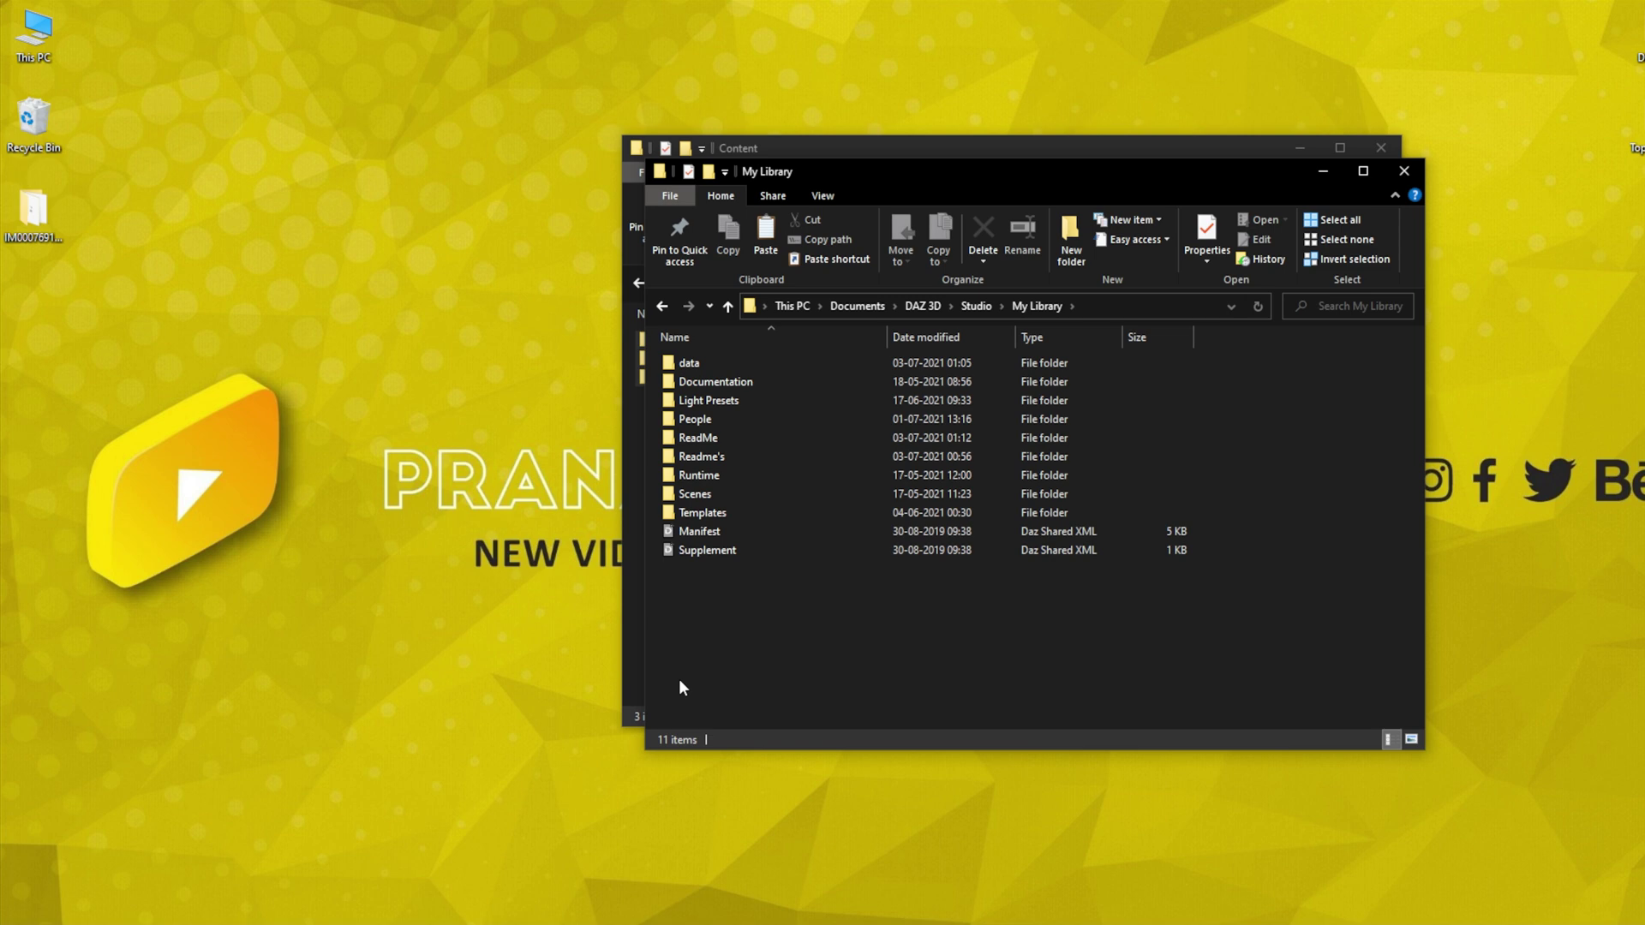
right_click(722, 651)
left_click(778, 768)
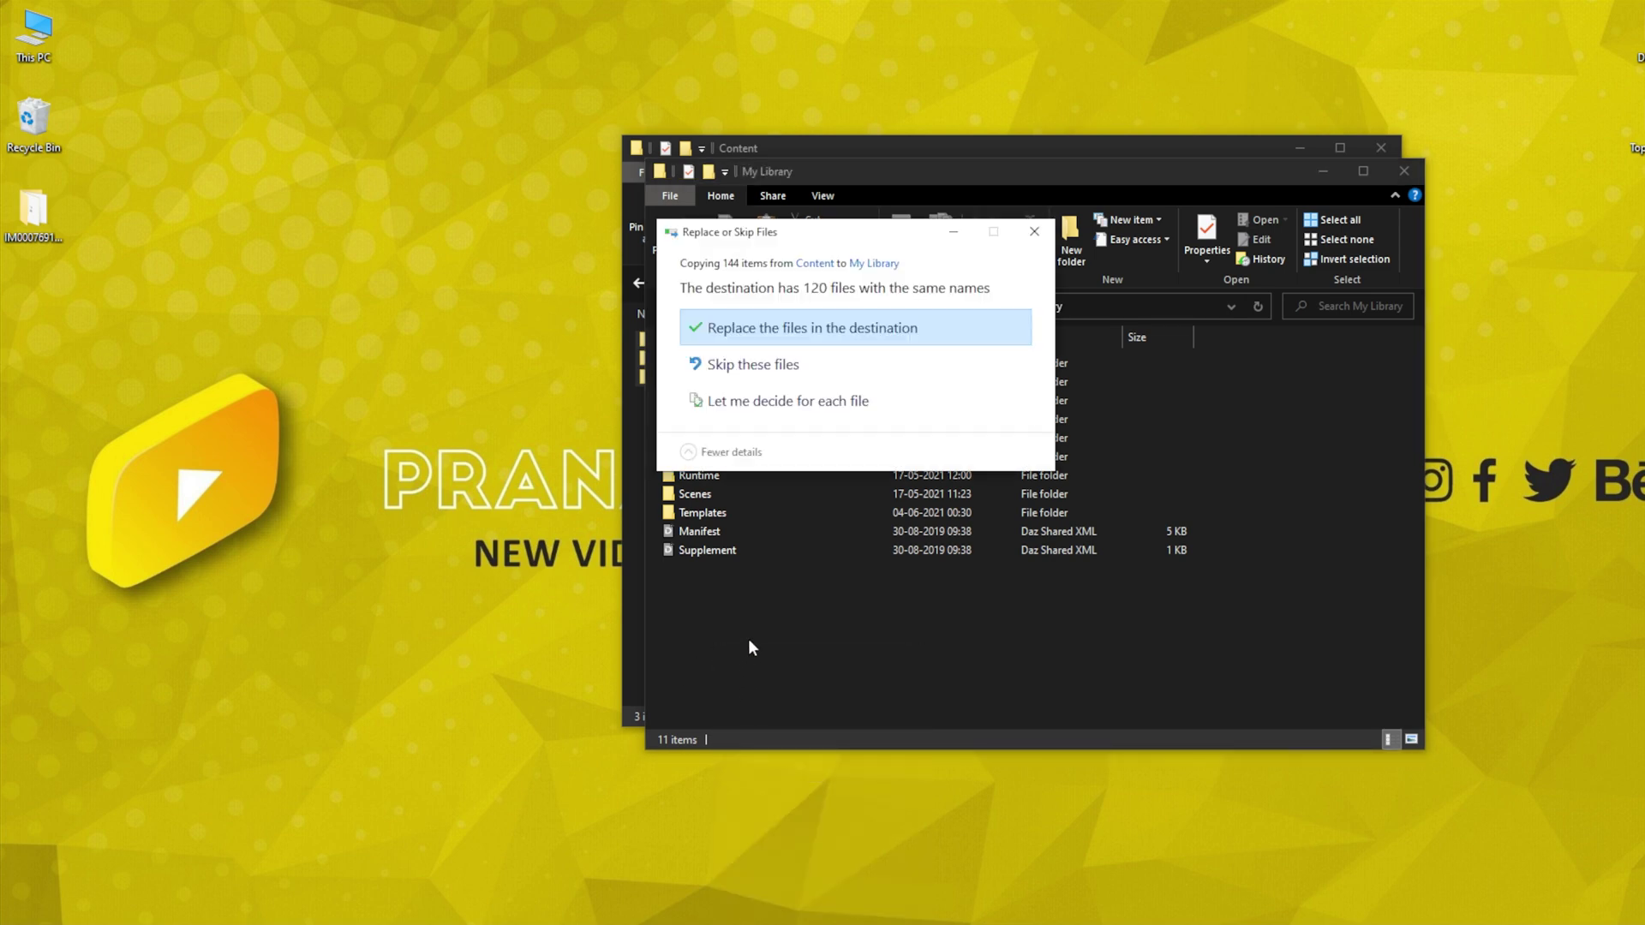
left_click(1034, 233)
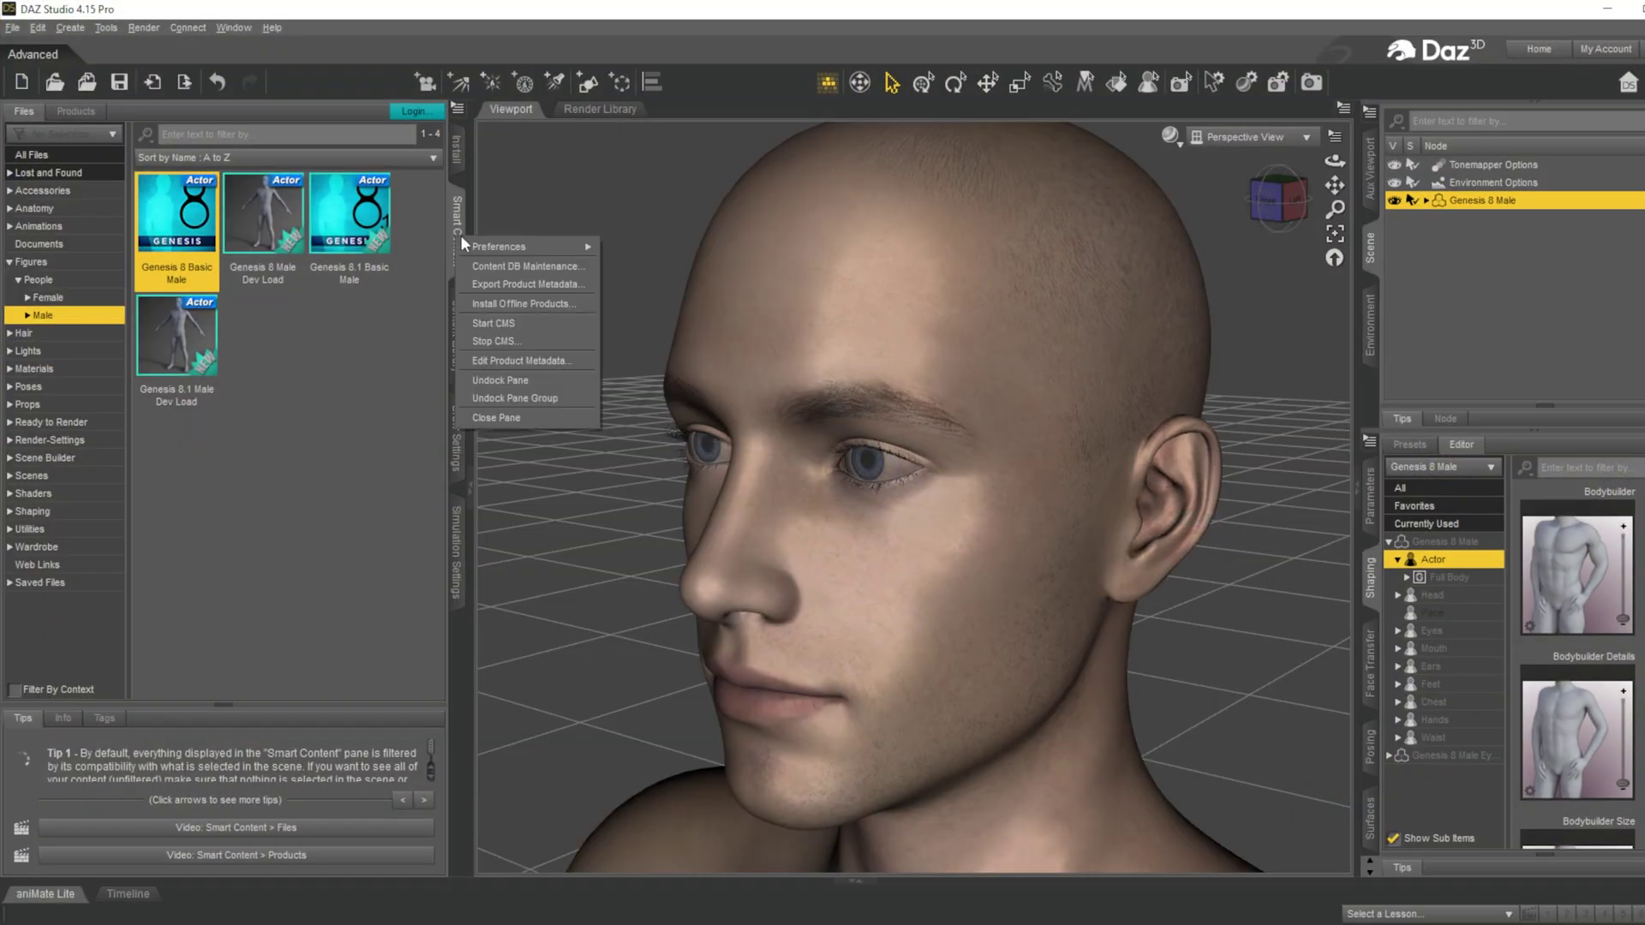
Step: Re-import metadata through Content DB Maintenance, including the dForce Myles Beard product
left_click(510, 269)
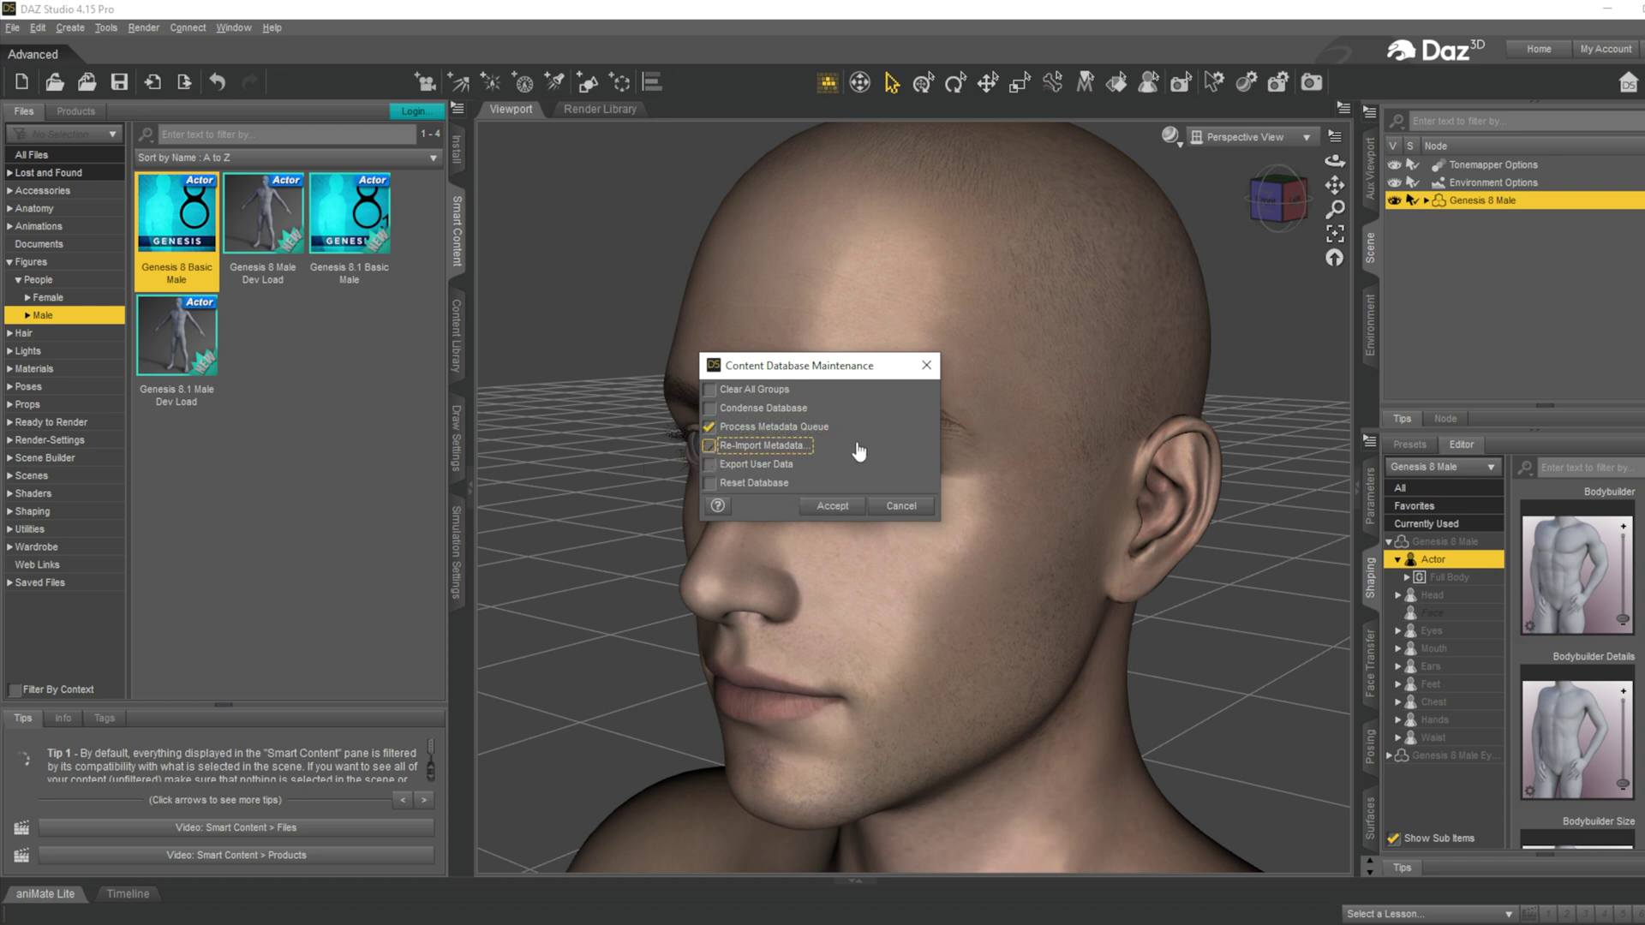
left_click(841, 508)
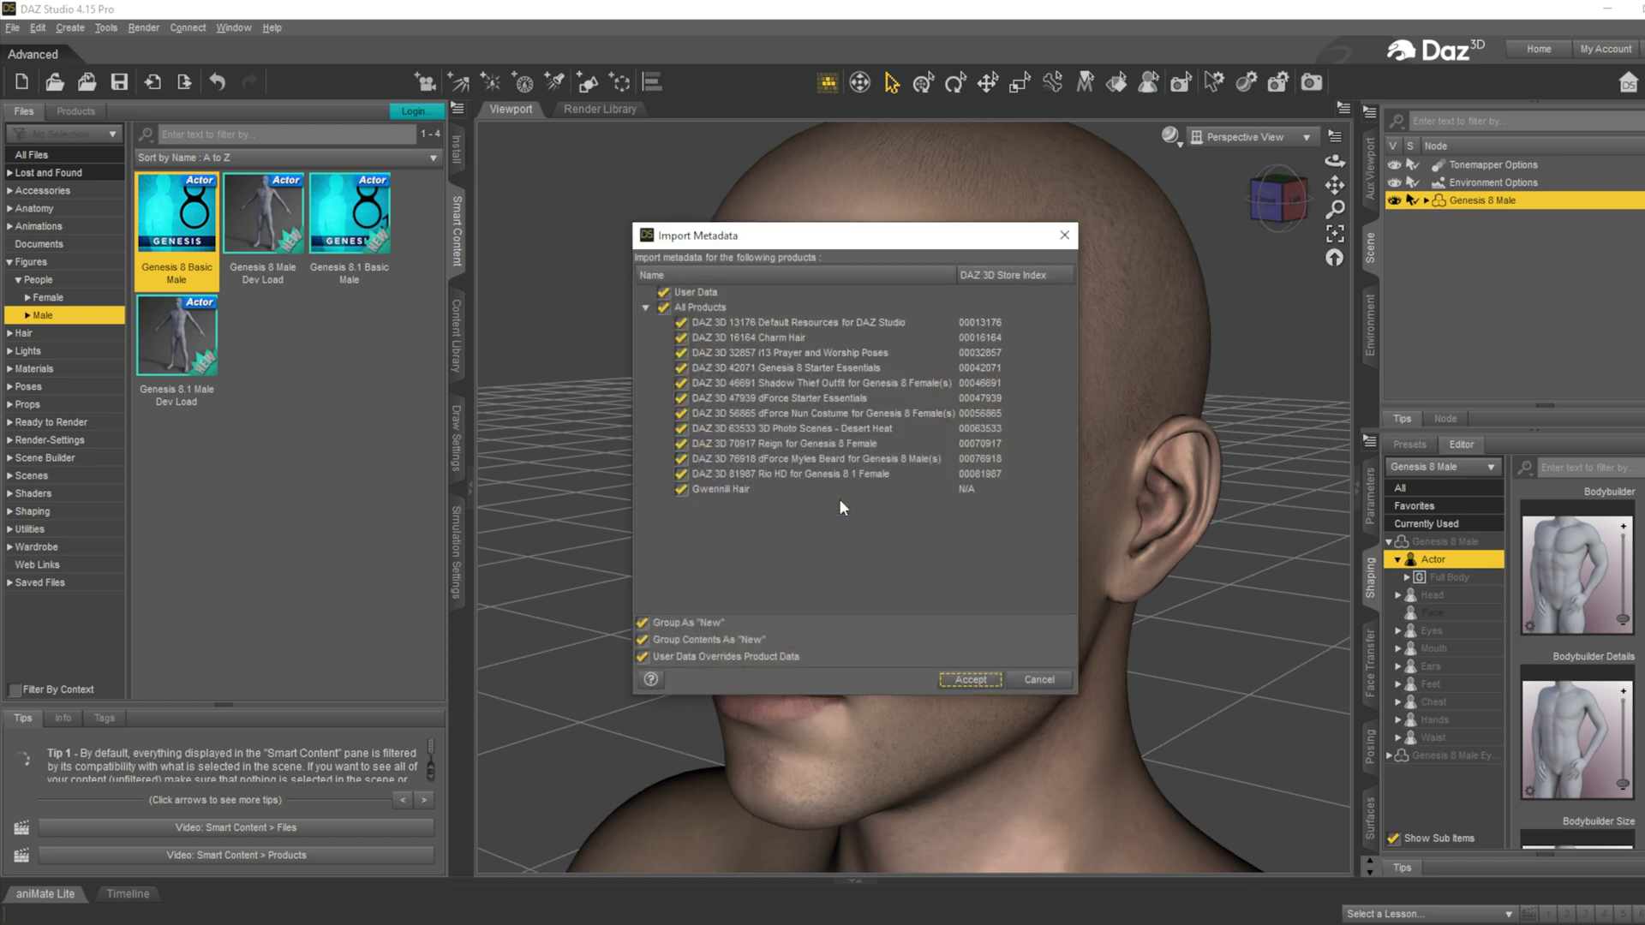
left_click(810, 462)
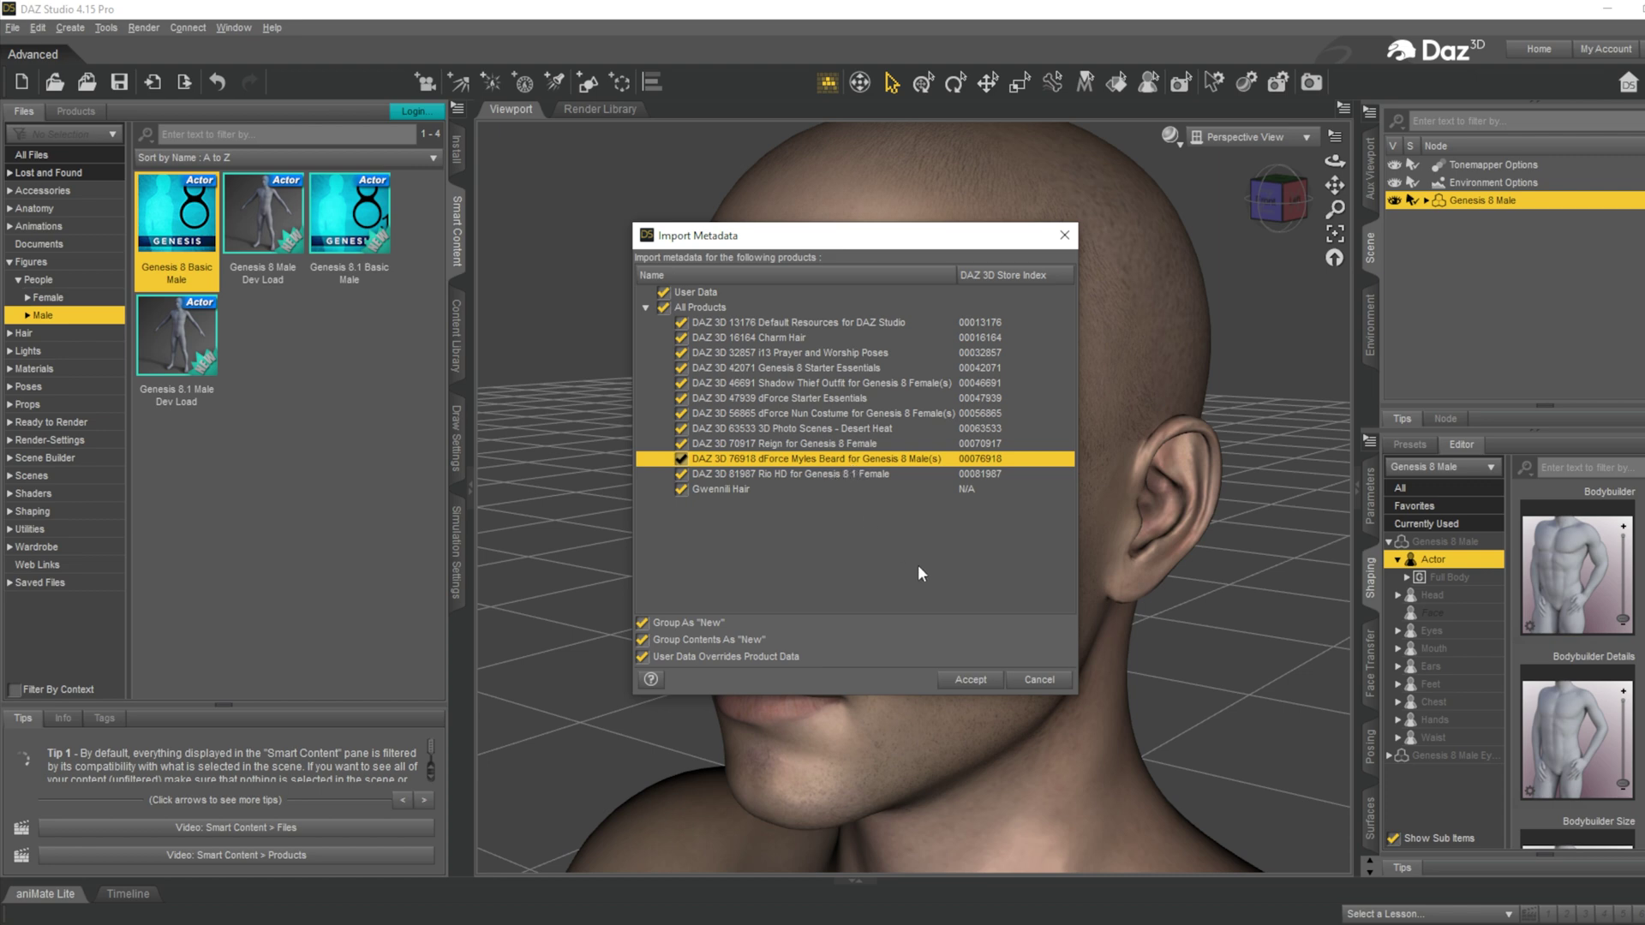
left_click(949, 673)
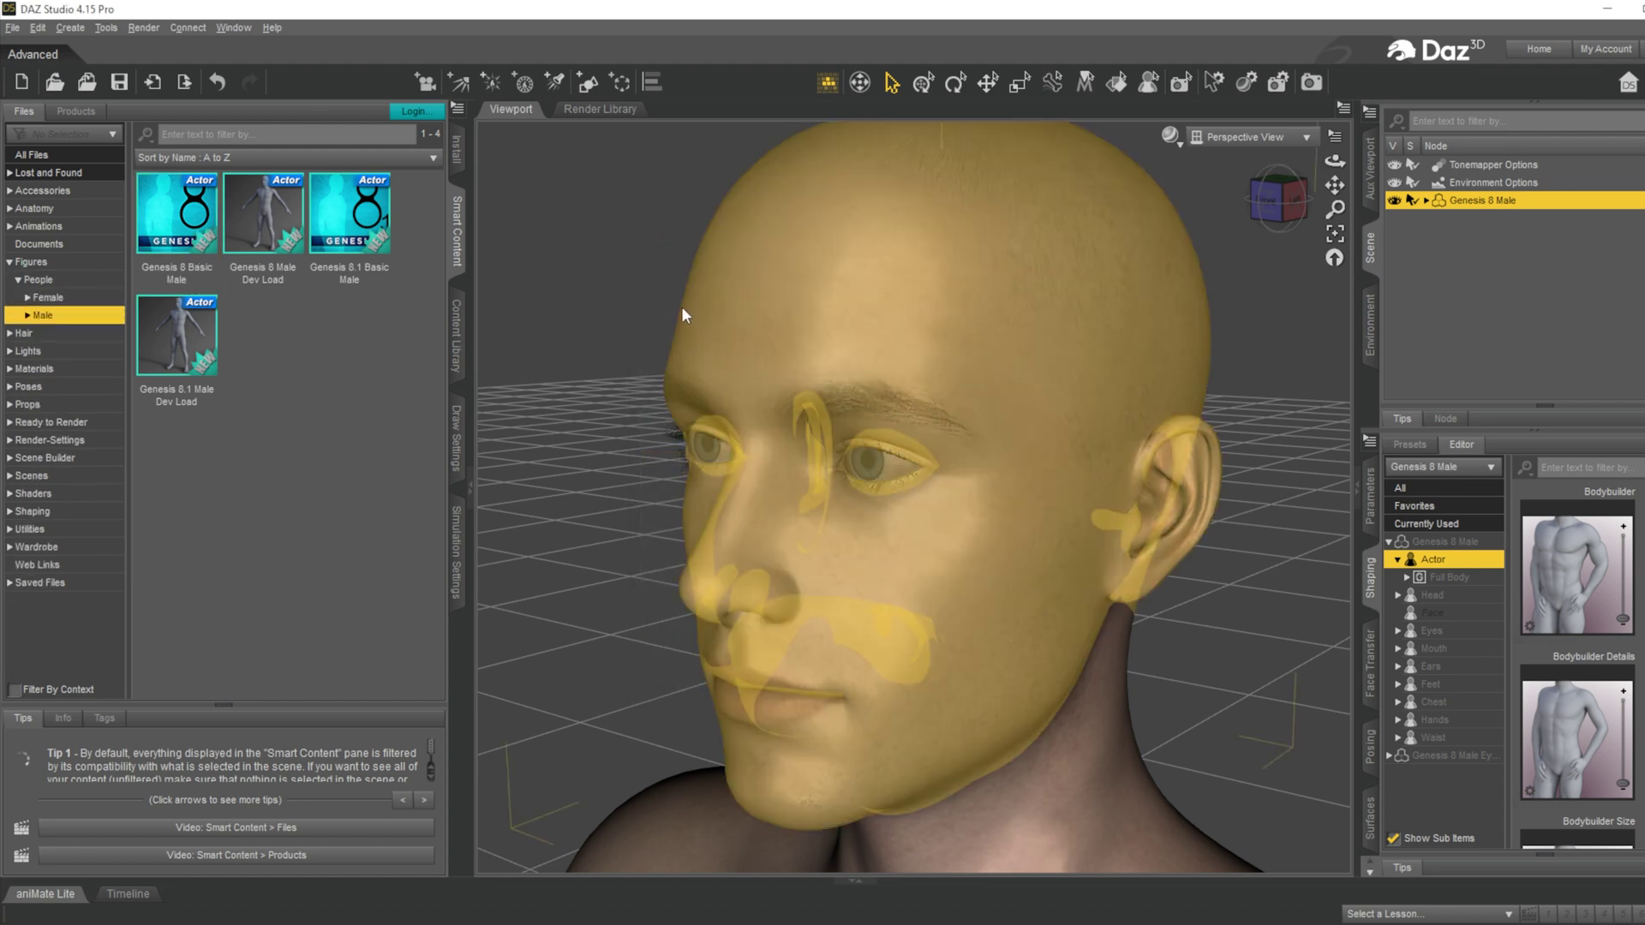
Step: Delete the existing figure and load a fresh Genesis 8 Basic Male from Smart Content
left_click(747, 290)
key("Delete")
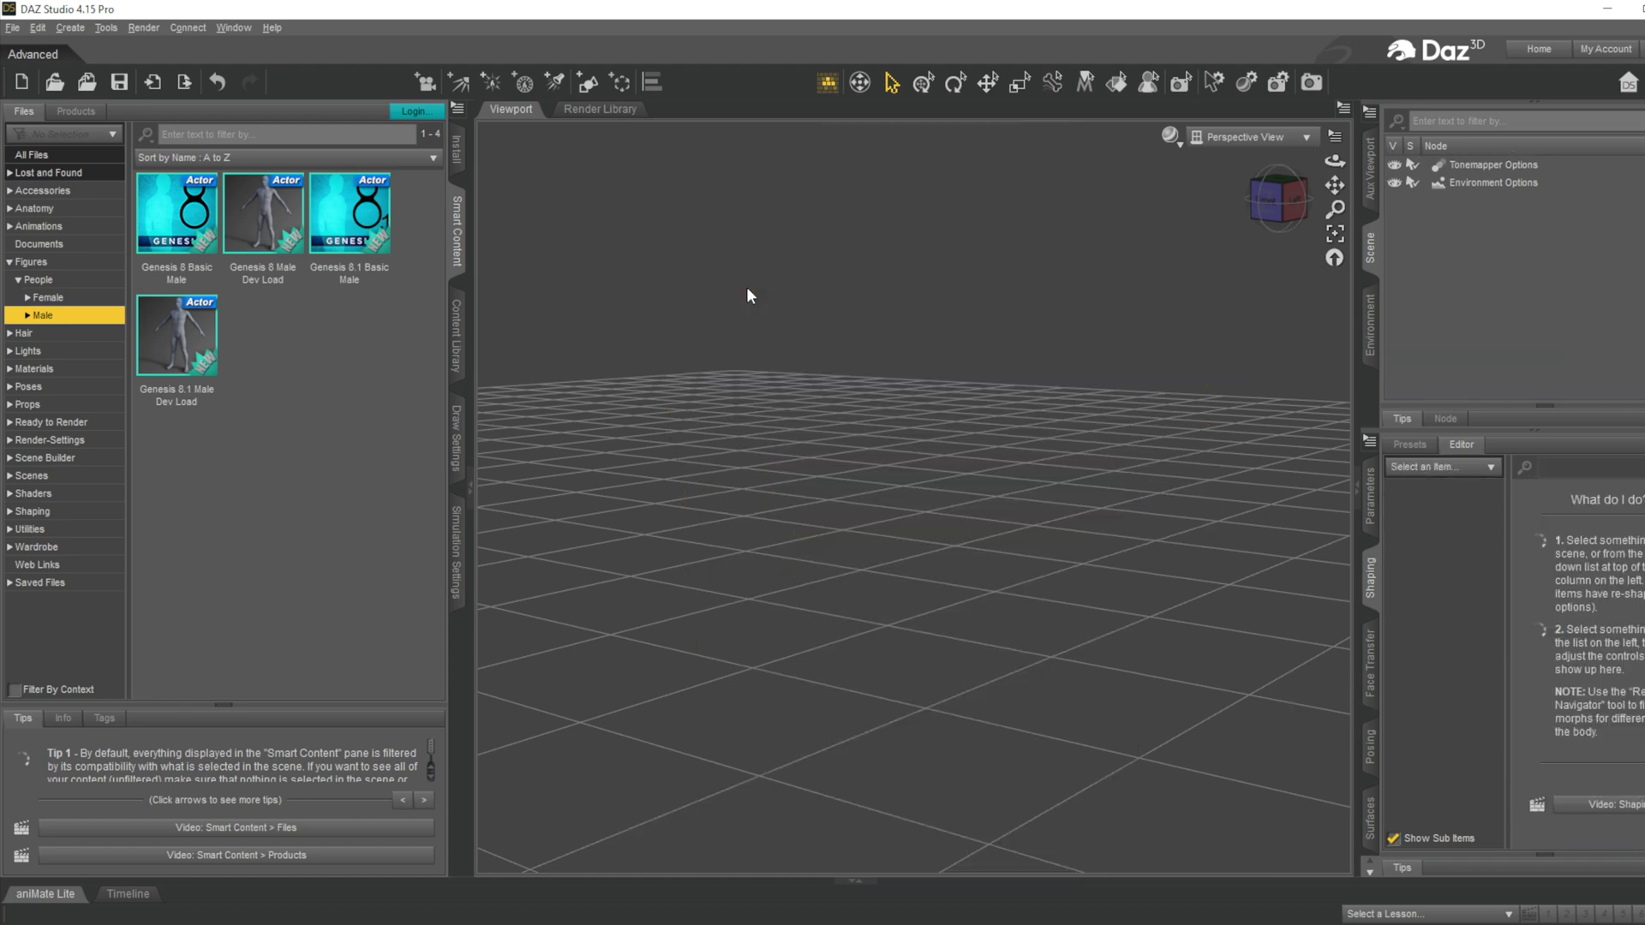
double_click(190, 221)
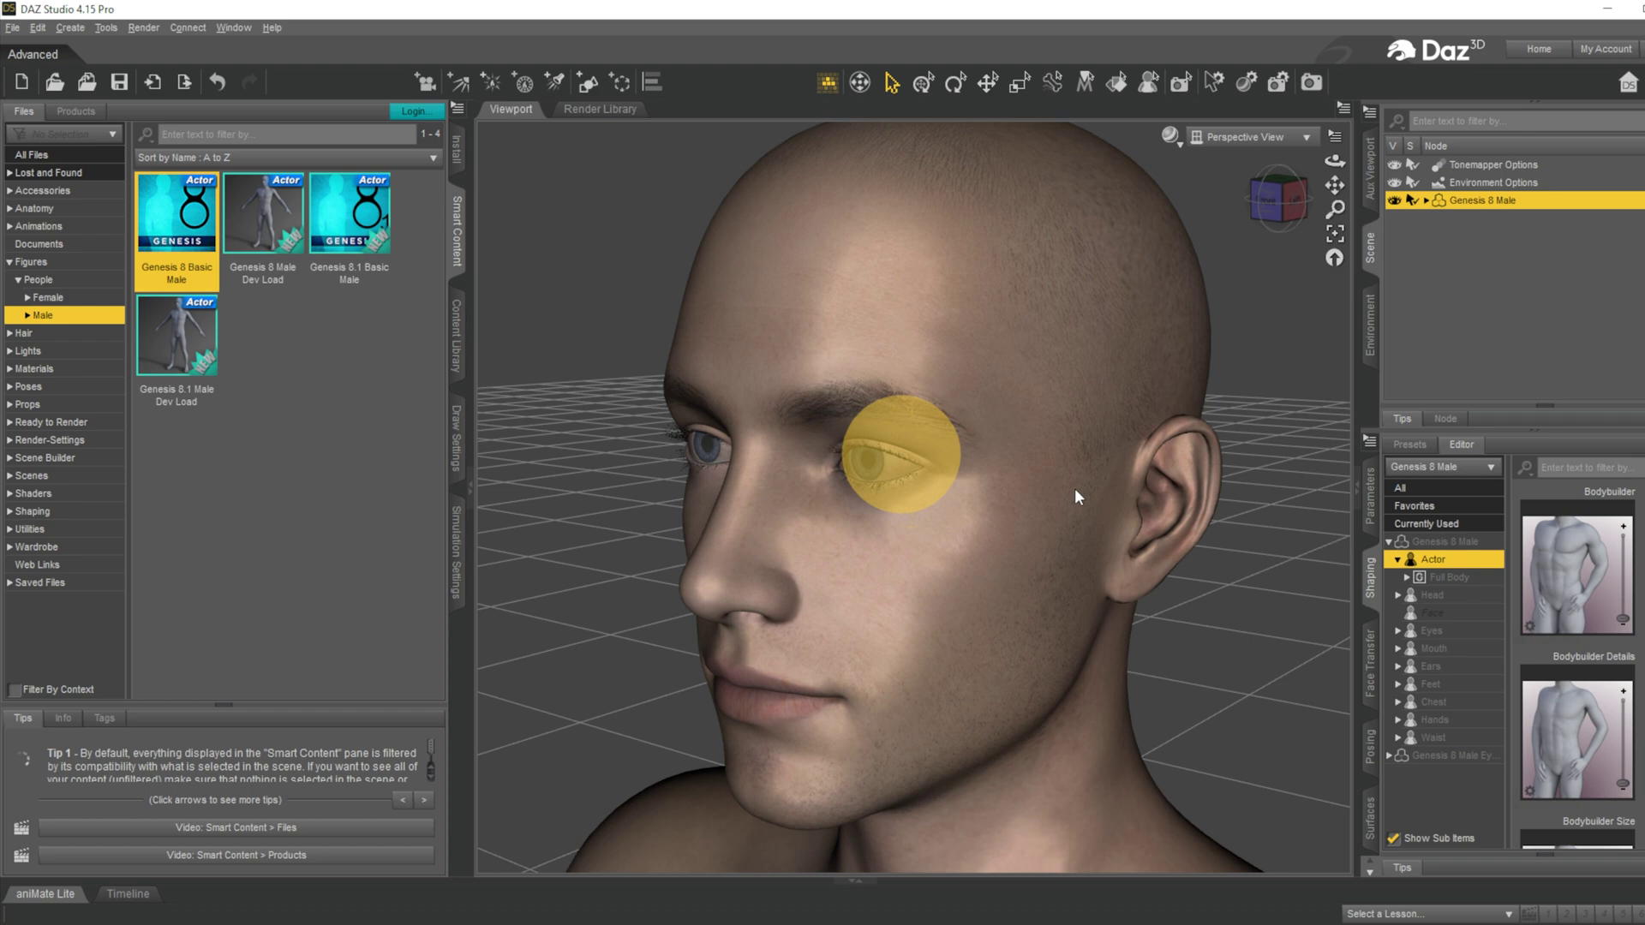
mouse_move(1277, 202)
left_mouse_down()
mouse_move(1324, 192)
mouse_move(1288, 190)
left_mouse_up()
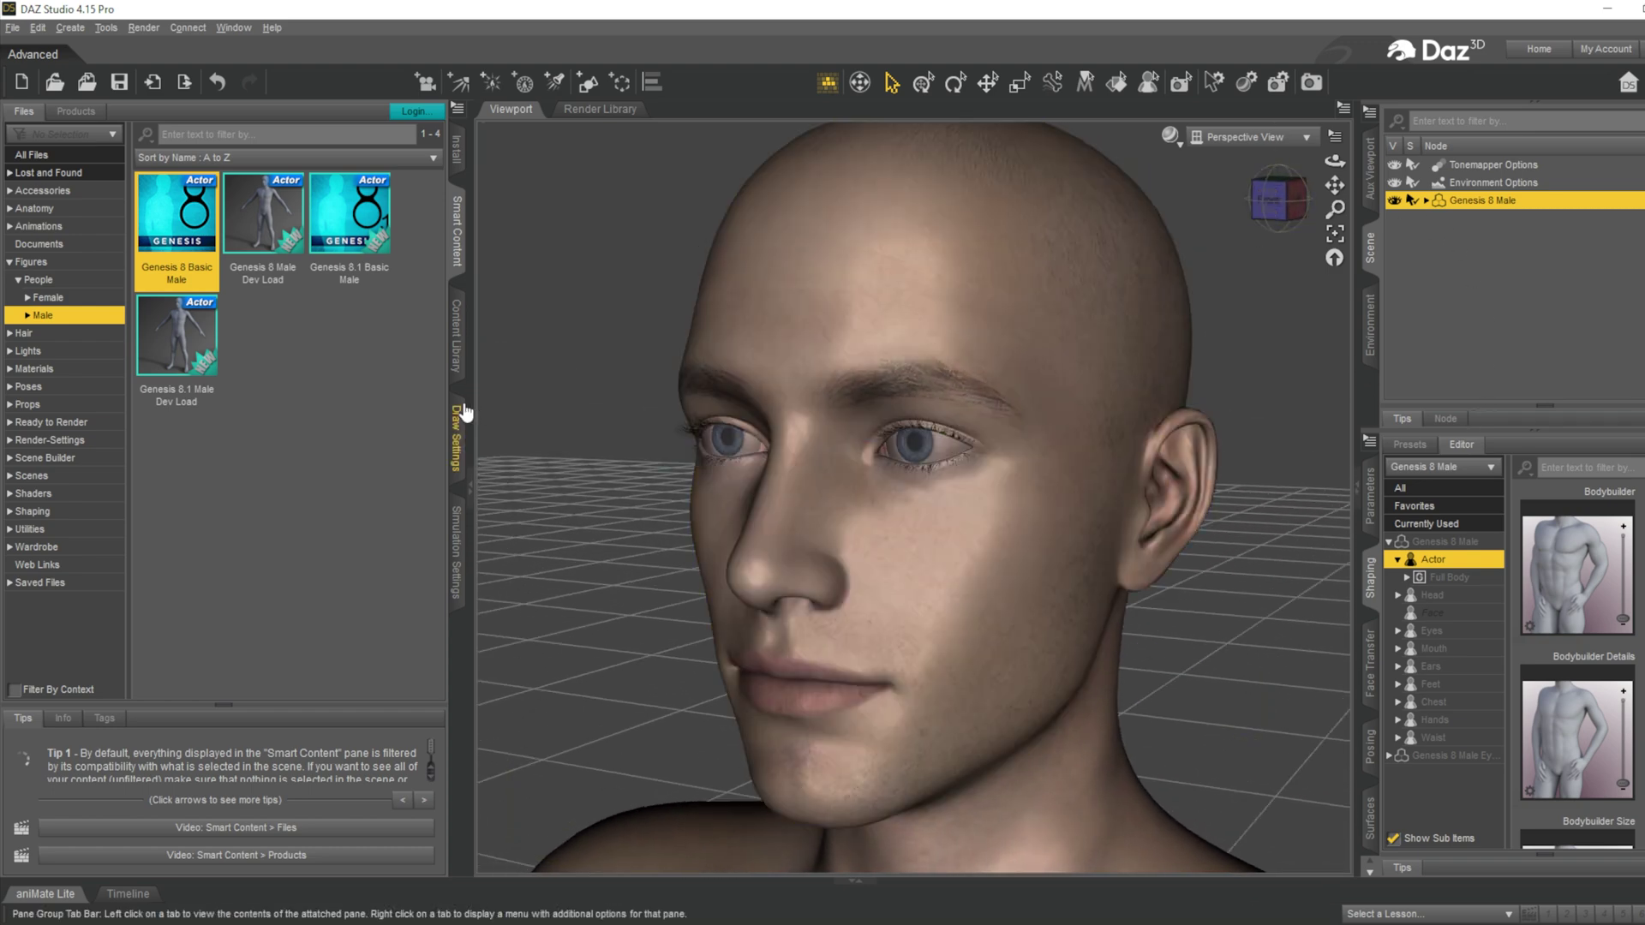
Step: Load Myles Beard G8M from the Hair category onto the figure and orbit to view it
left_click(23, 334)
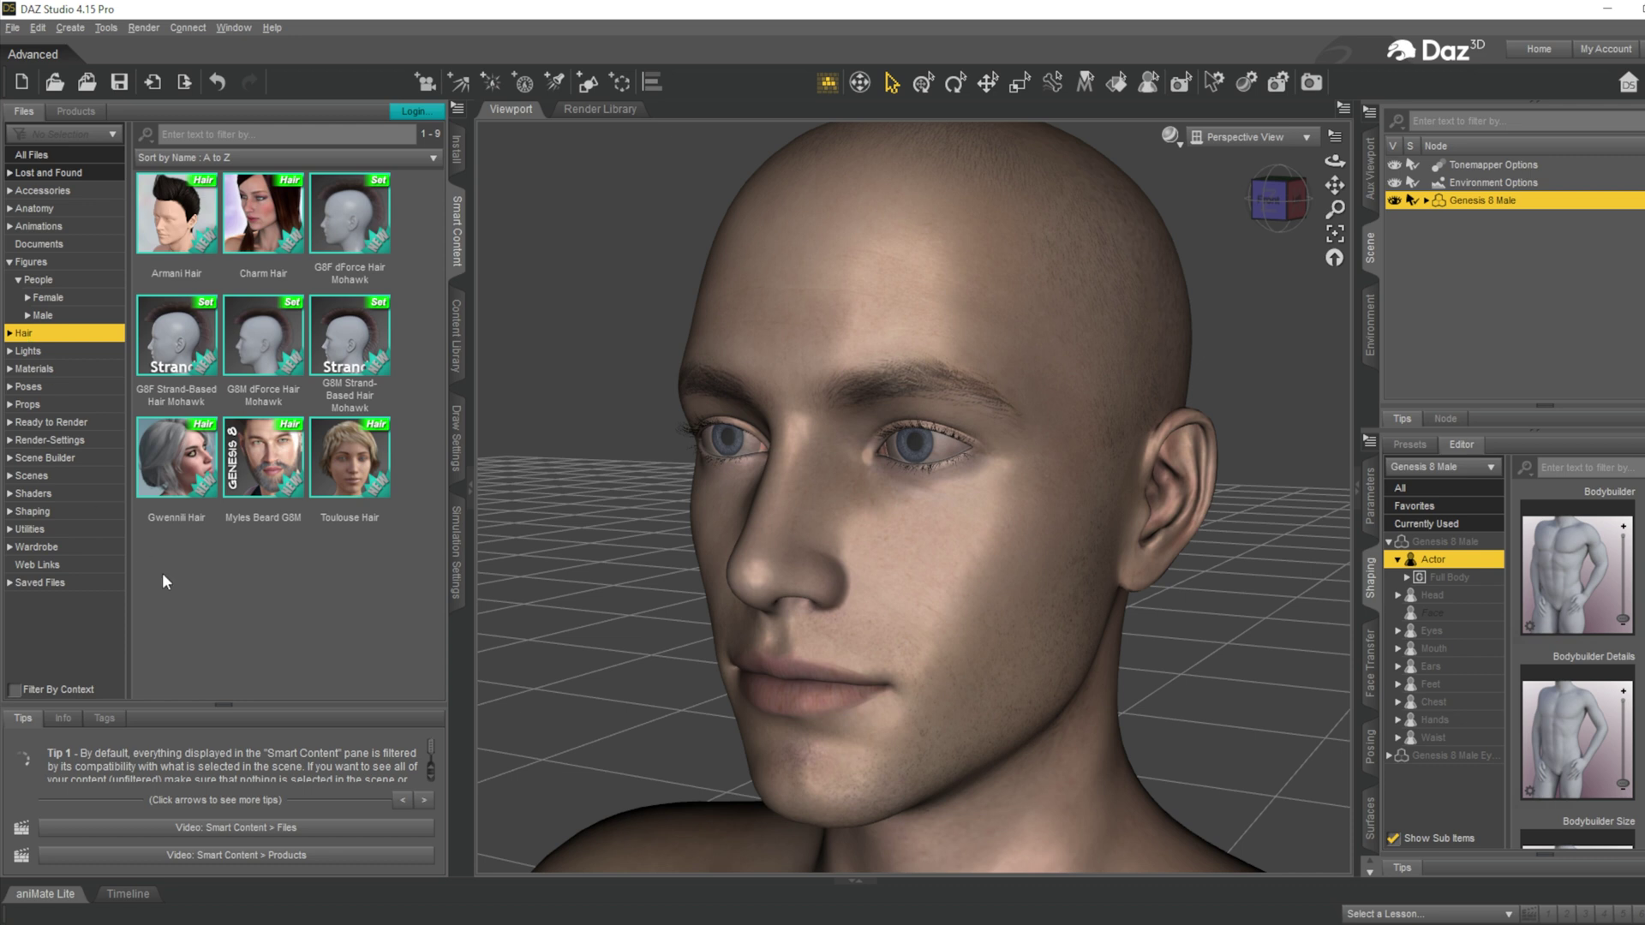
left_click(266, 473)
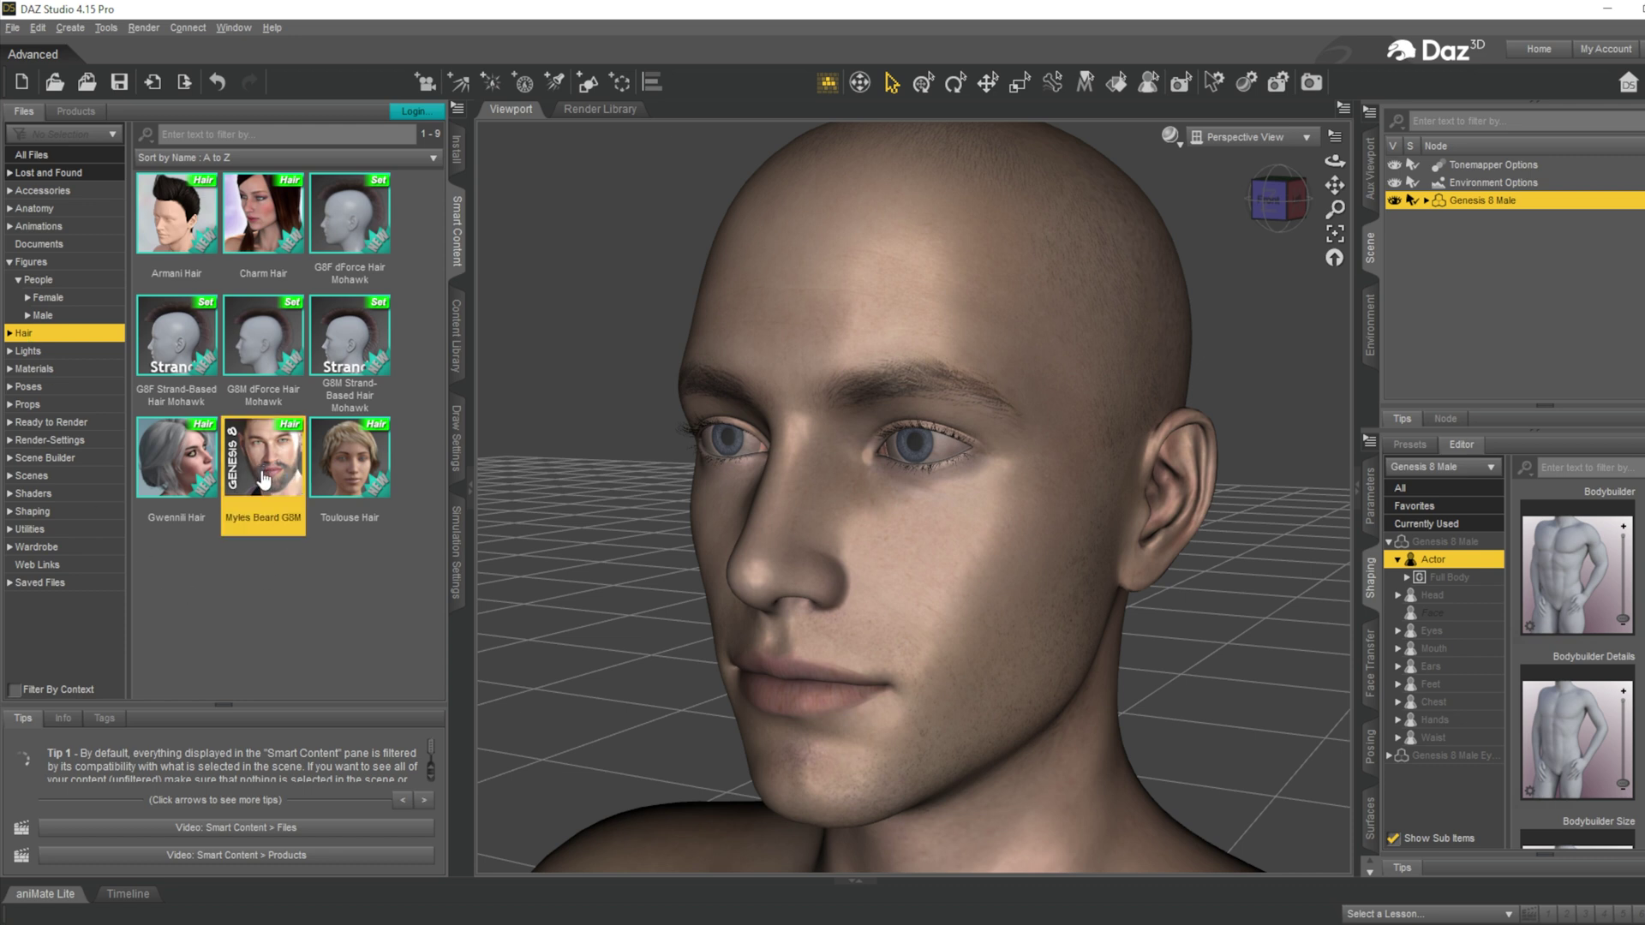
double_click(276, 485)
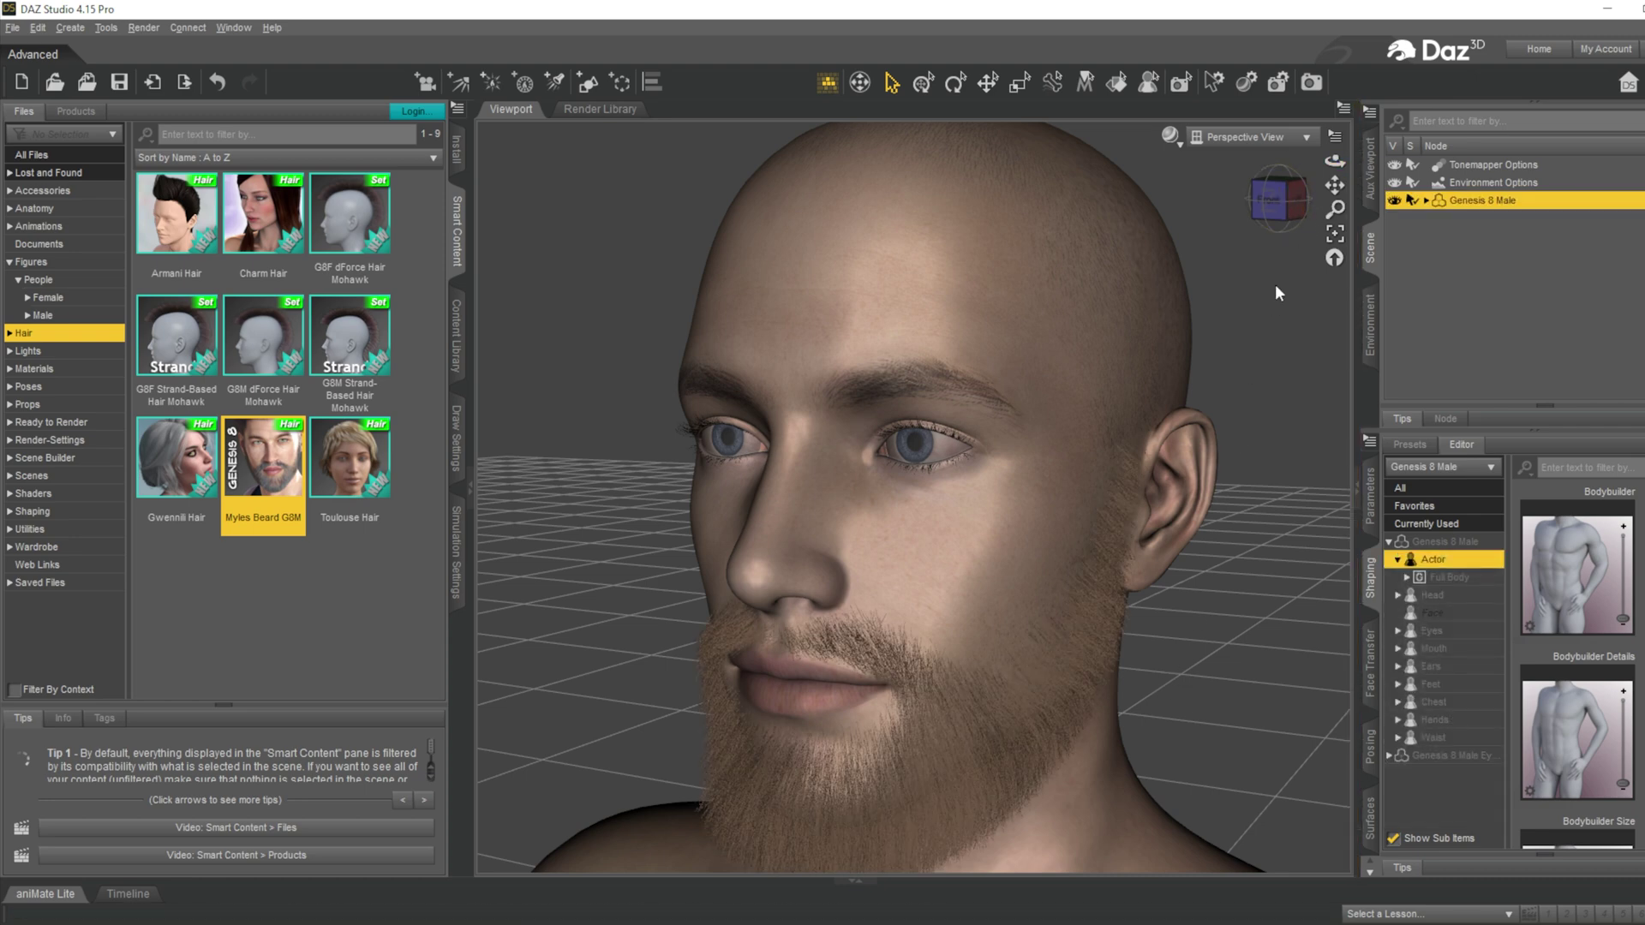
scroll(1220, 371, "up", 1)
scroll(1220, 372, "down", 2)
left_click_drag(1333, 185, 1334, 137)
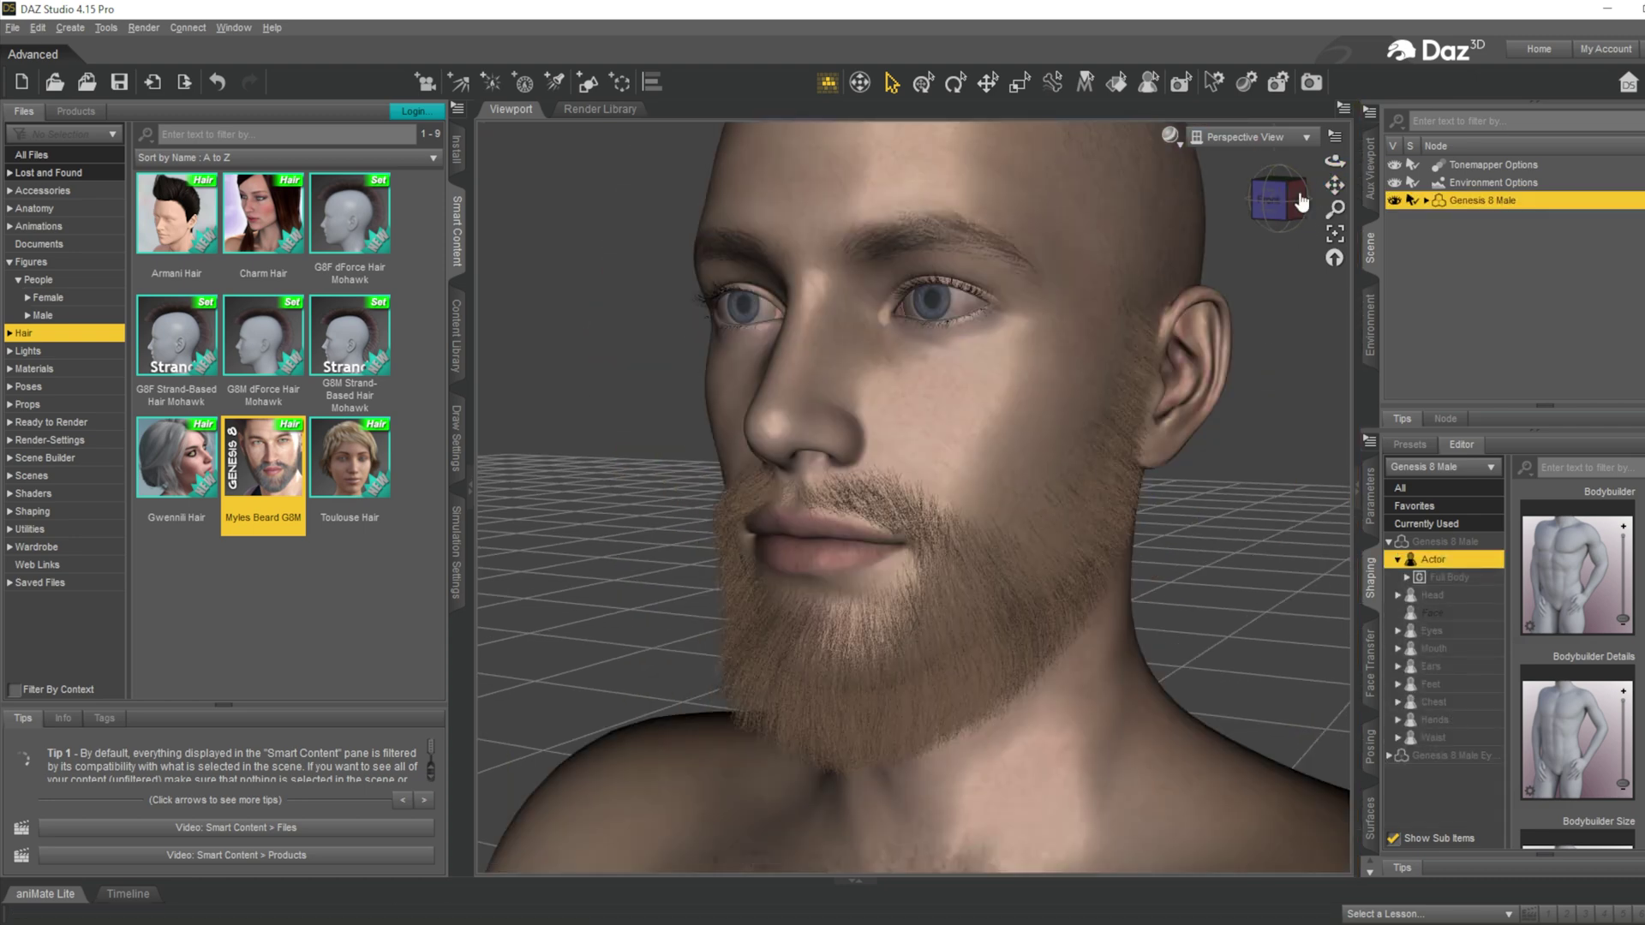
left_click_drag(1276, 201, 1304, 224)
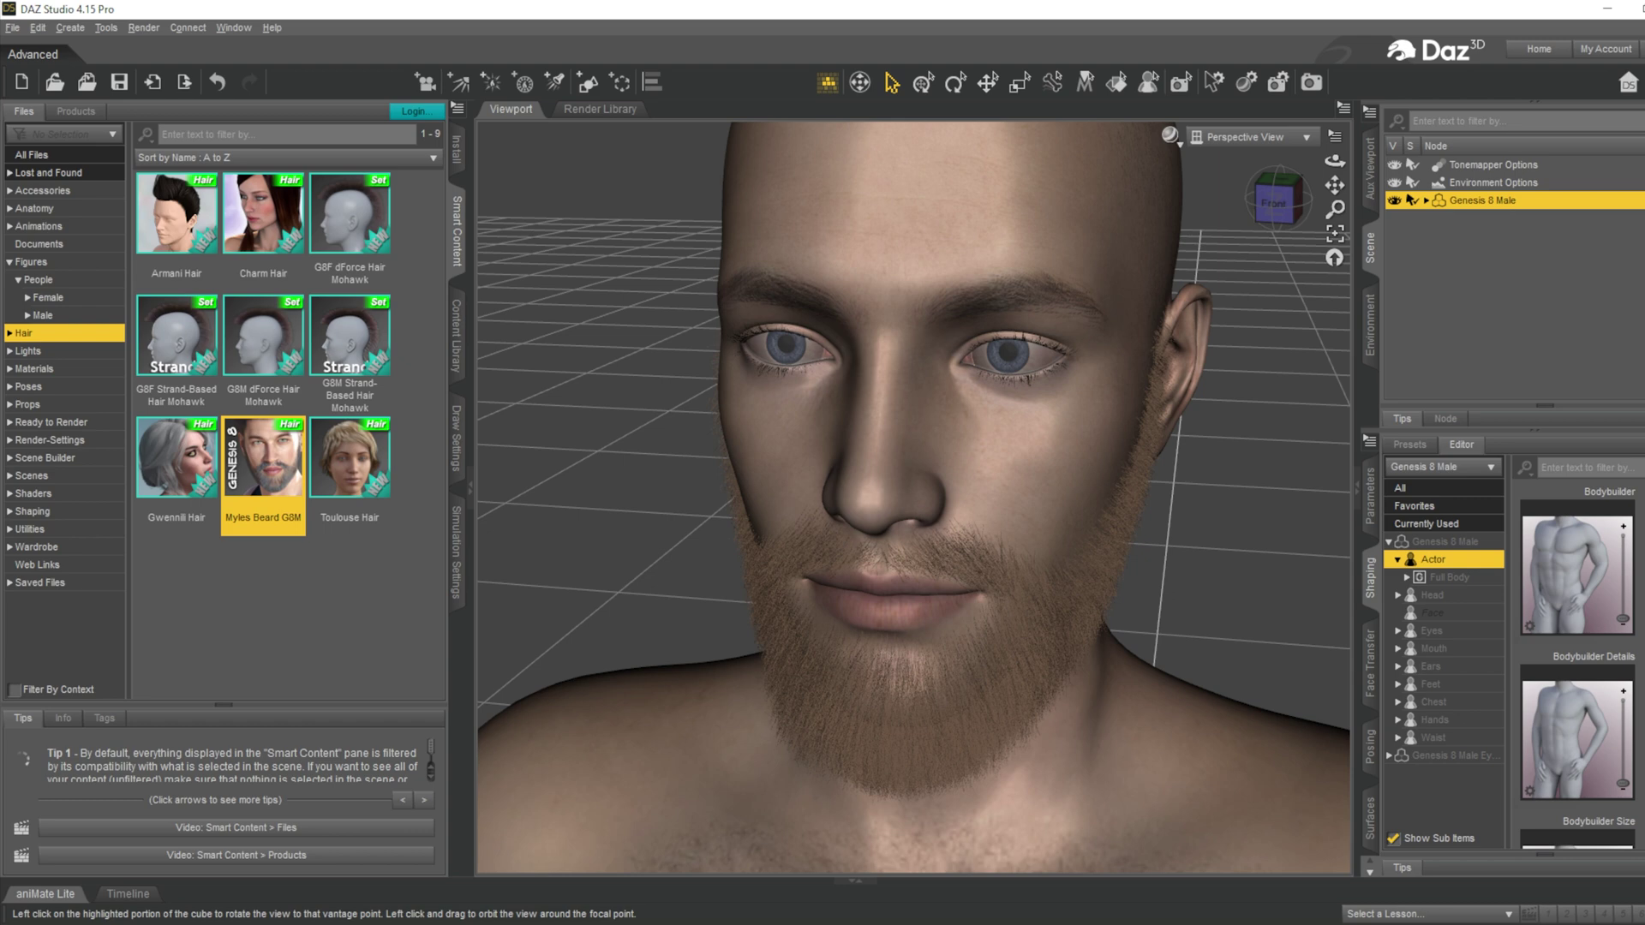
Step: Select the beard and raise its All Length and Chin Short shaping sliders
left_click(913, 734)
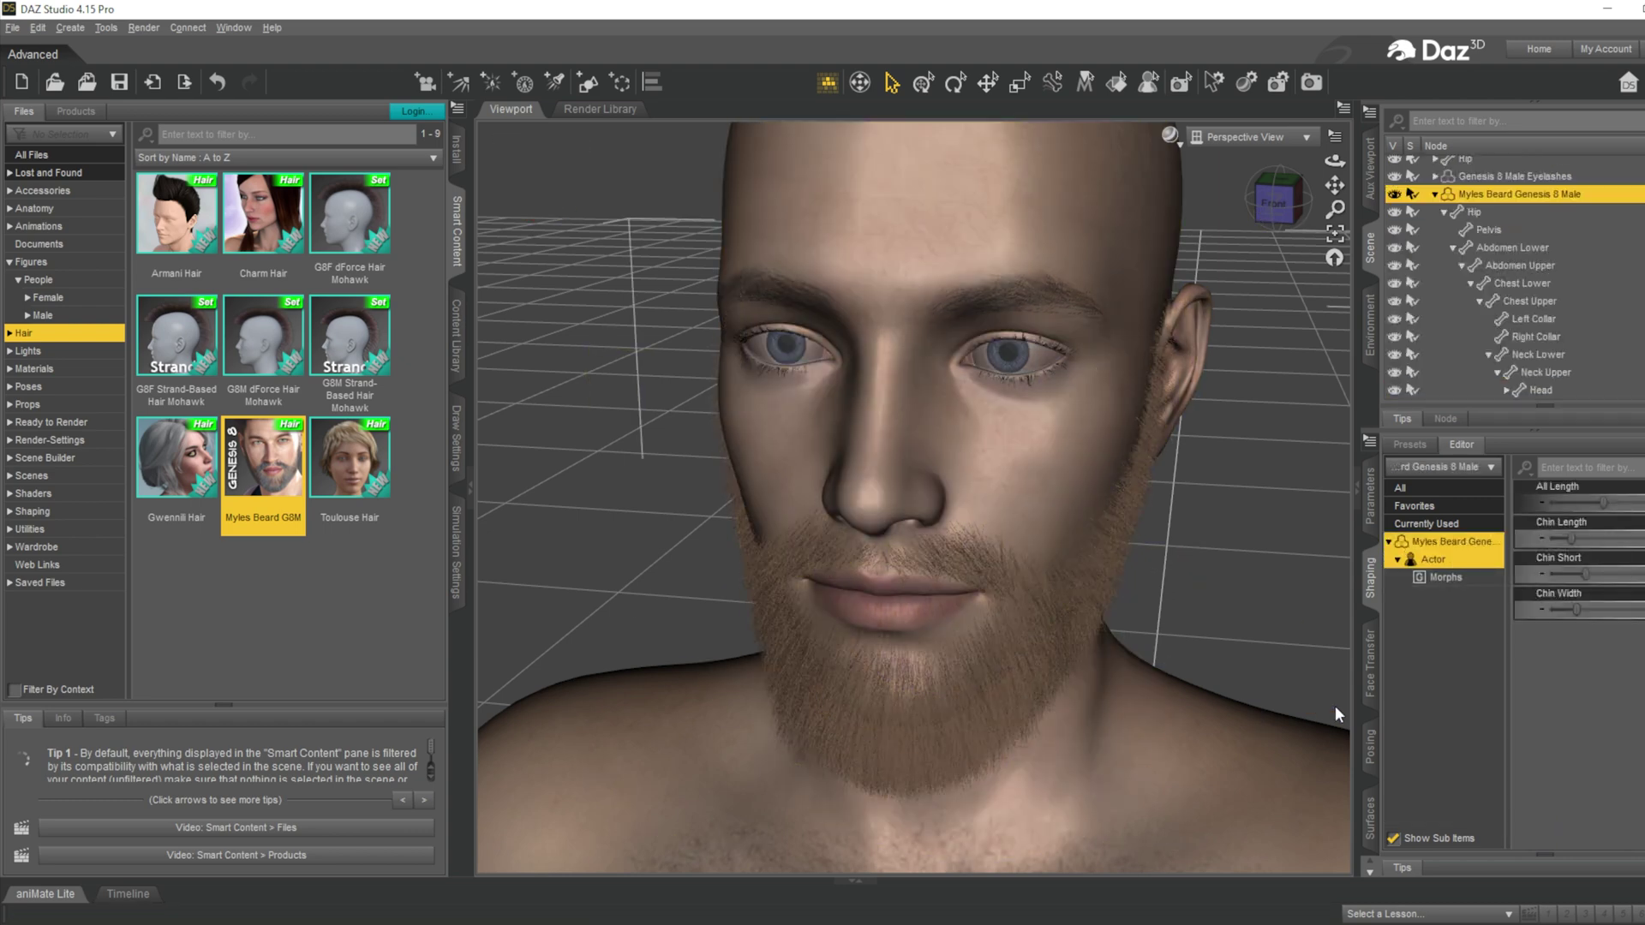
left_click_drag(1601, 502, 1634, 507)
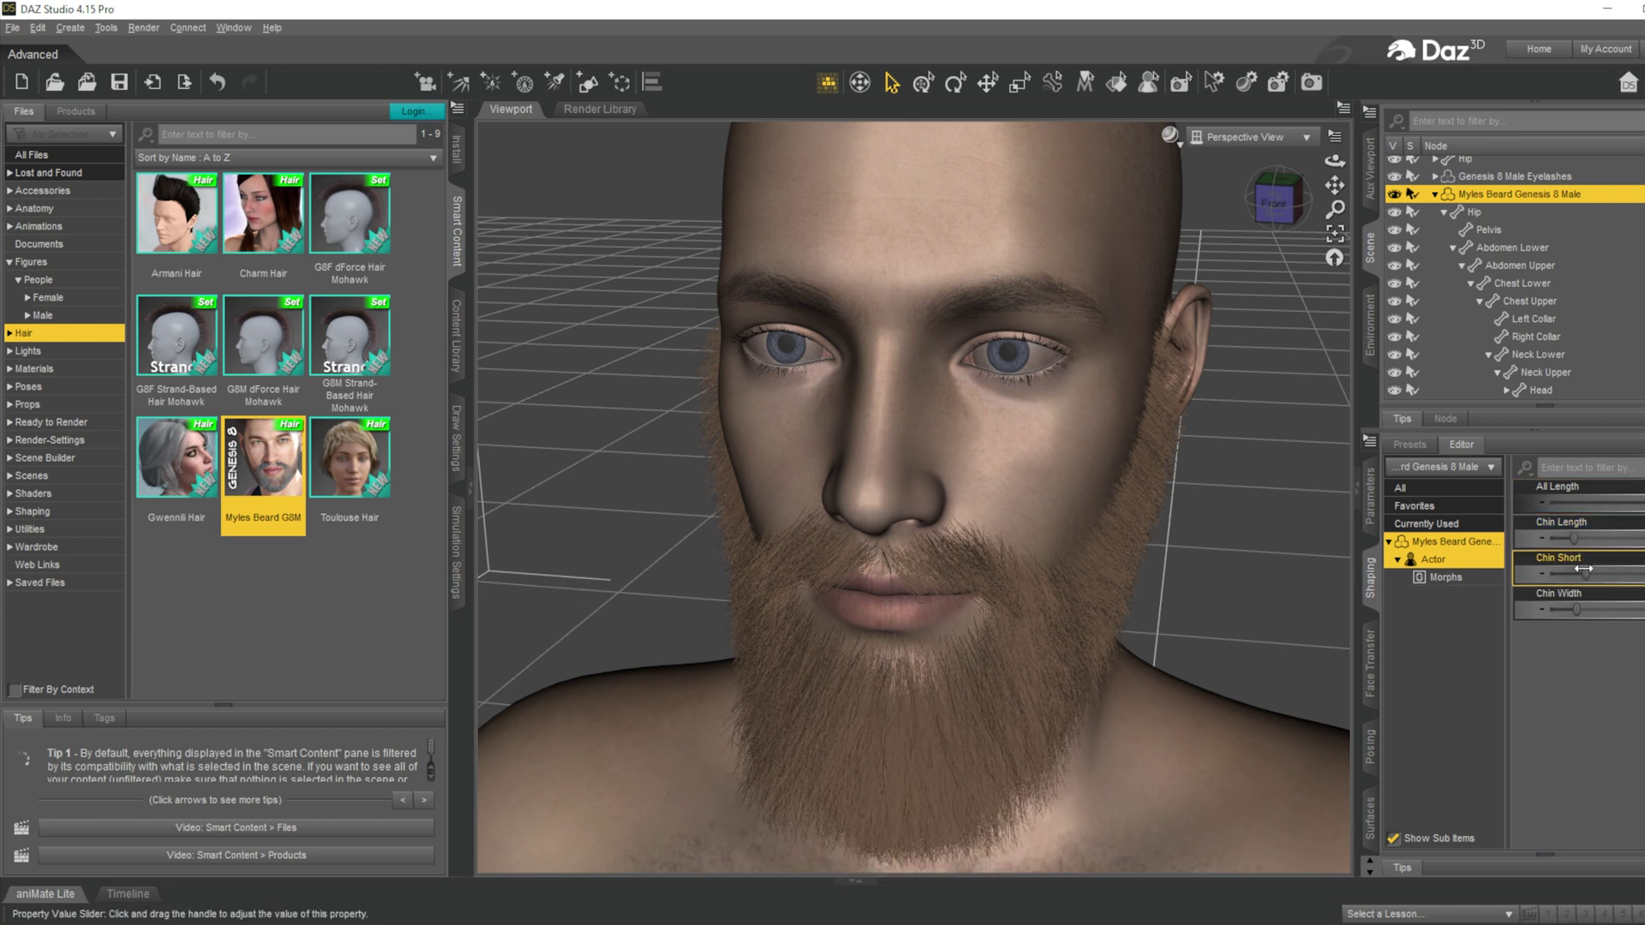
left_click_drag(1583, 572, 1585, 609)
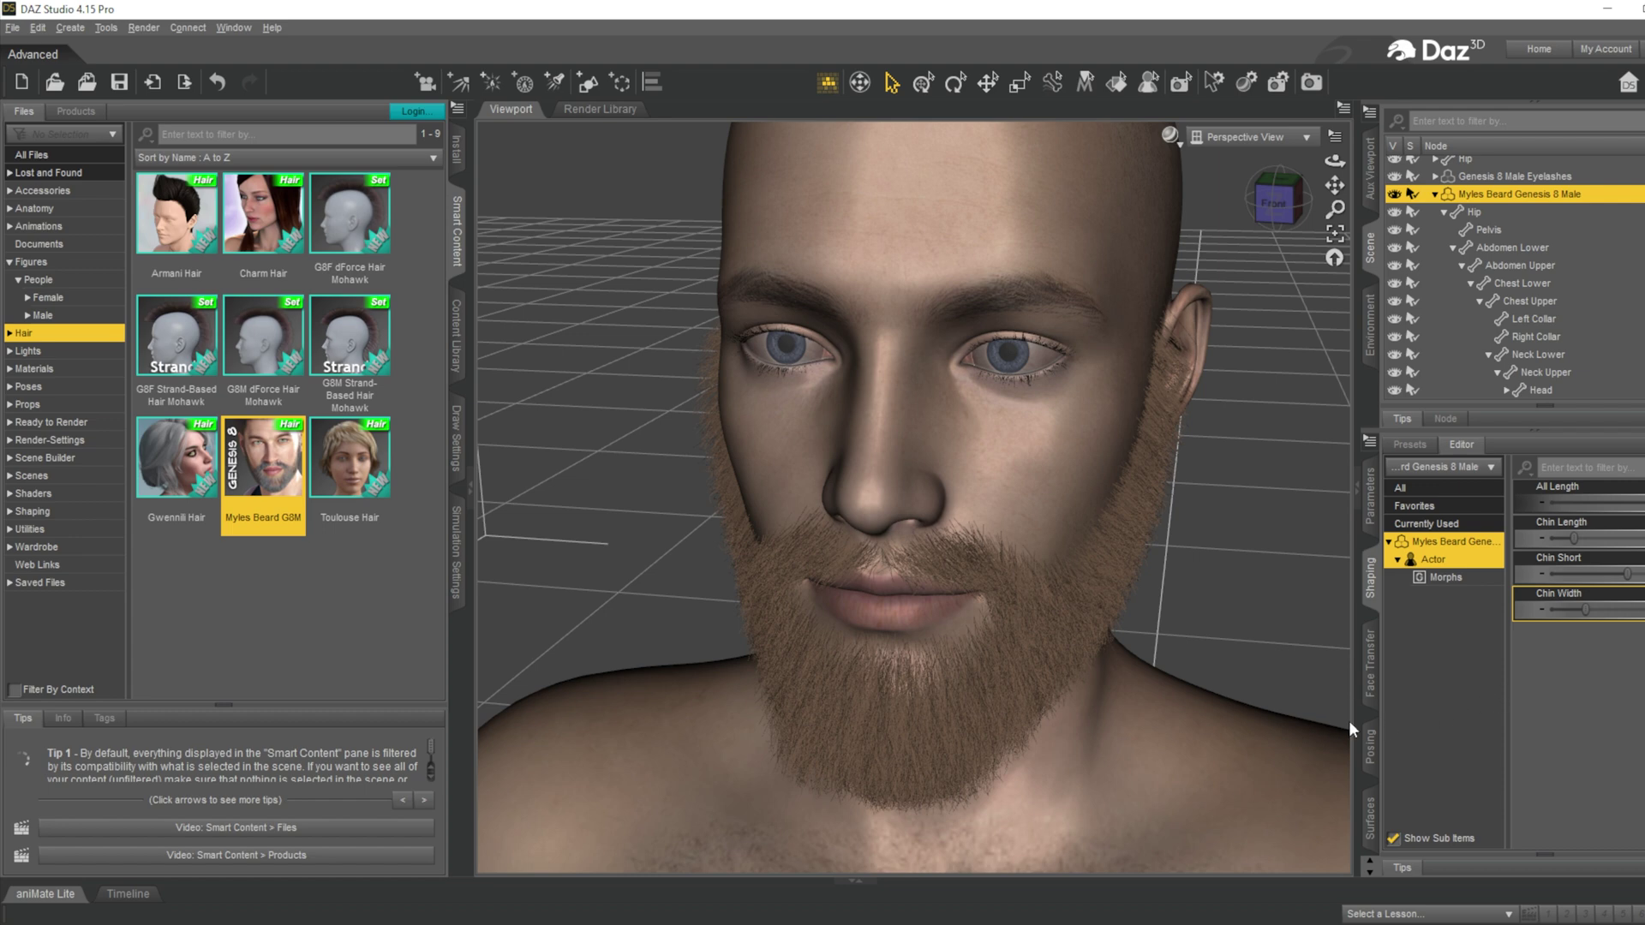
Step: Apply the Myles Beard Black material from the Materials list in Smart Content
left_click(37, 372)
scroll(410, 502, "down", 5)
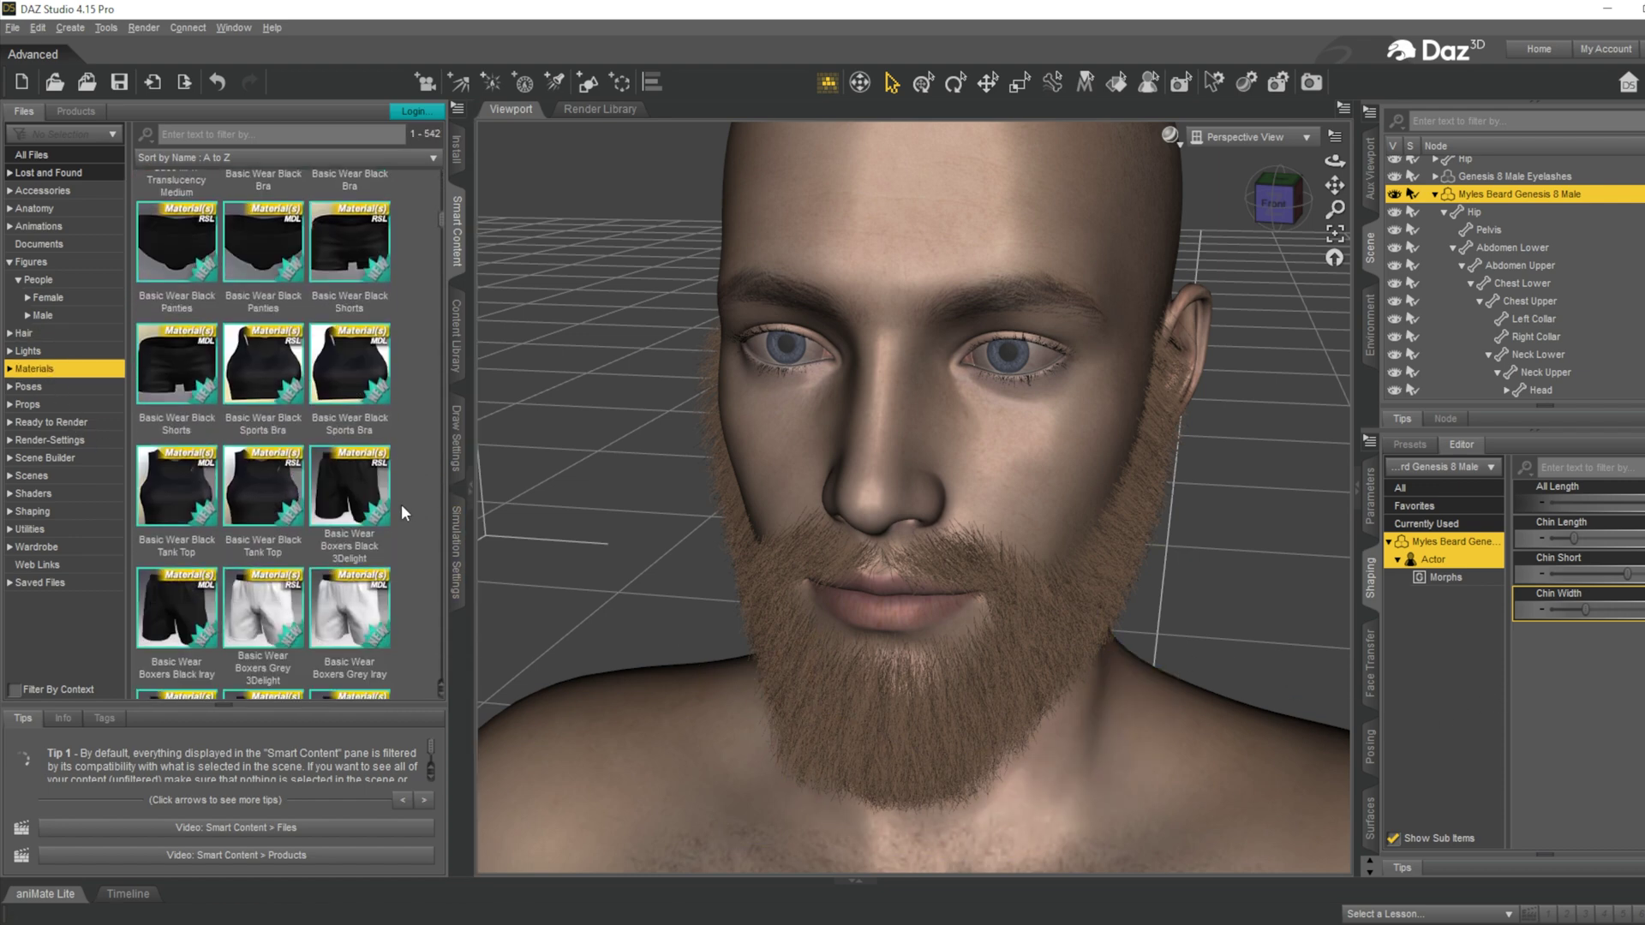
scroll(401, 505, "down", 10)
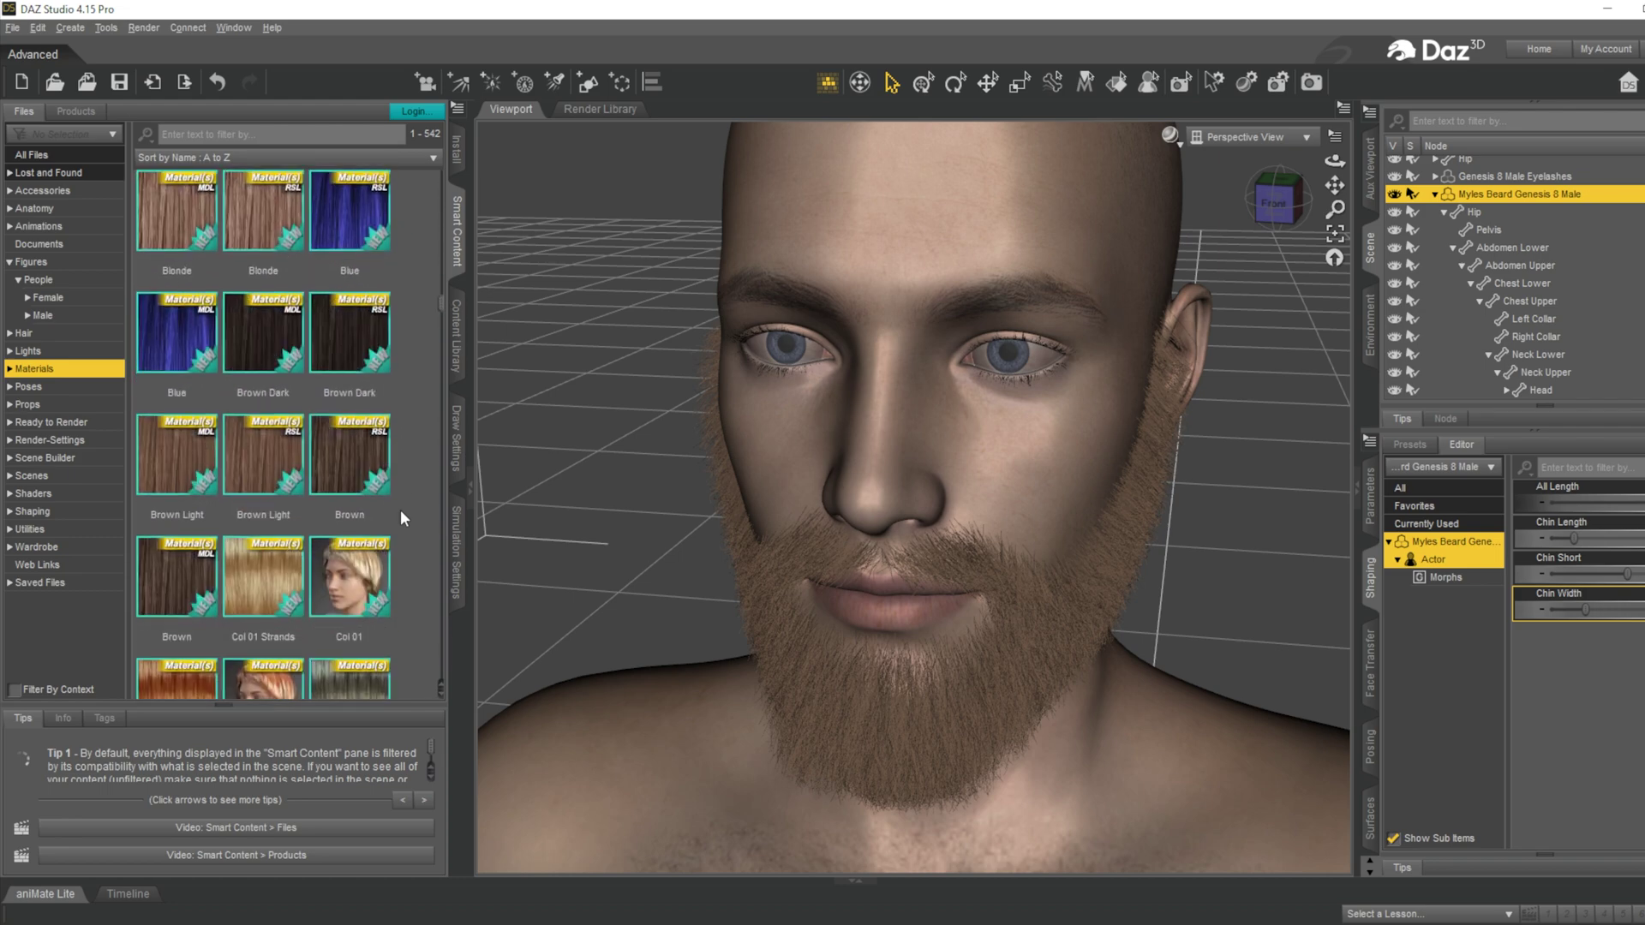
scroll(394, 511, "down", 10)
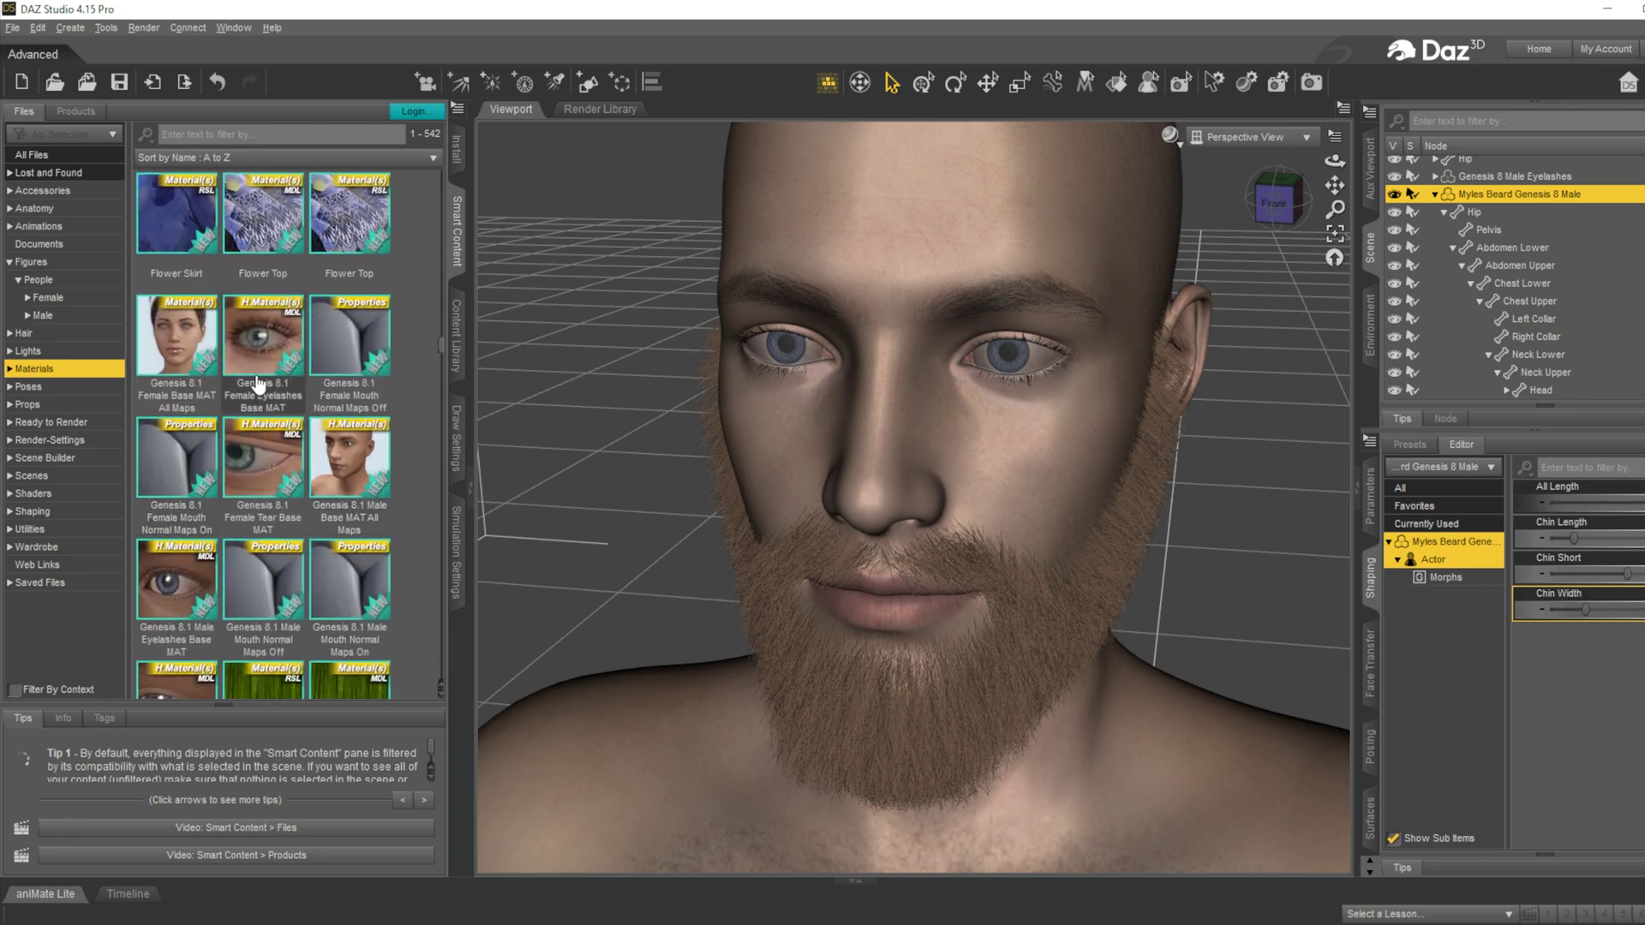
scroll(257, 383, "down", 10)
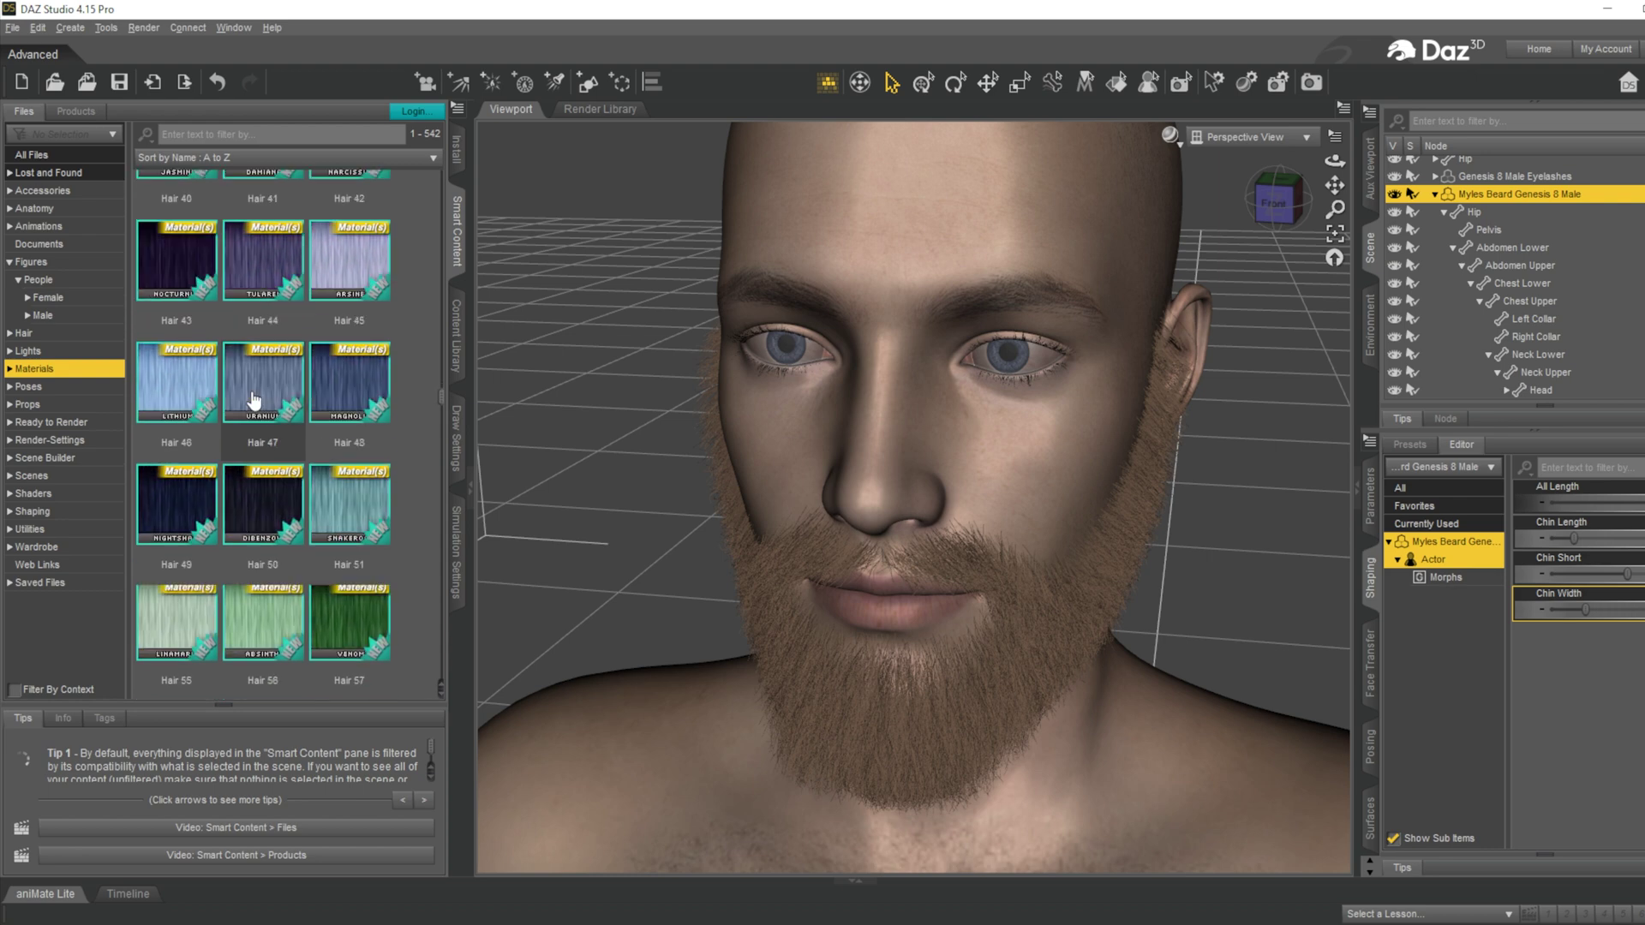
scroll(254, 400, "down", 10)
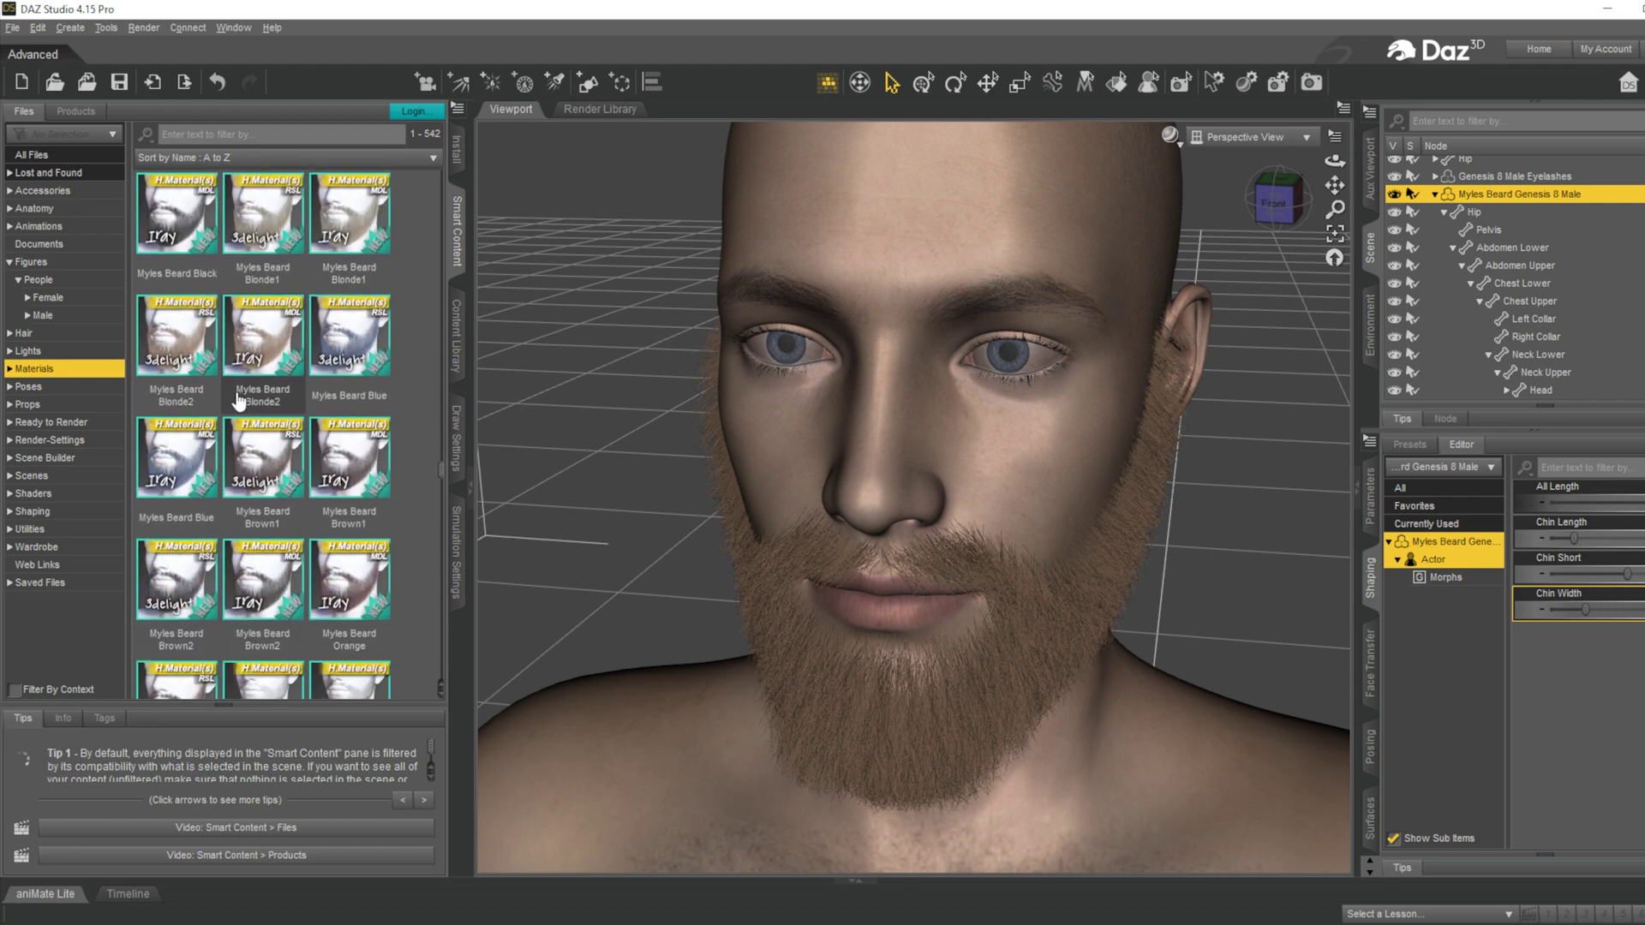
scroll(238, 400, "up", 3)
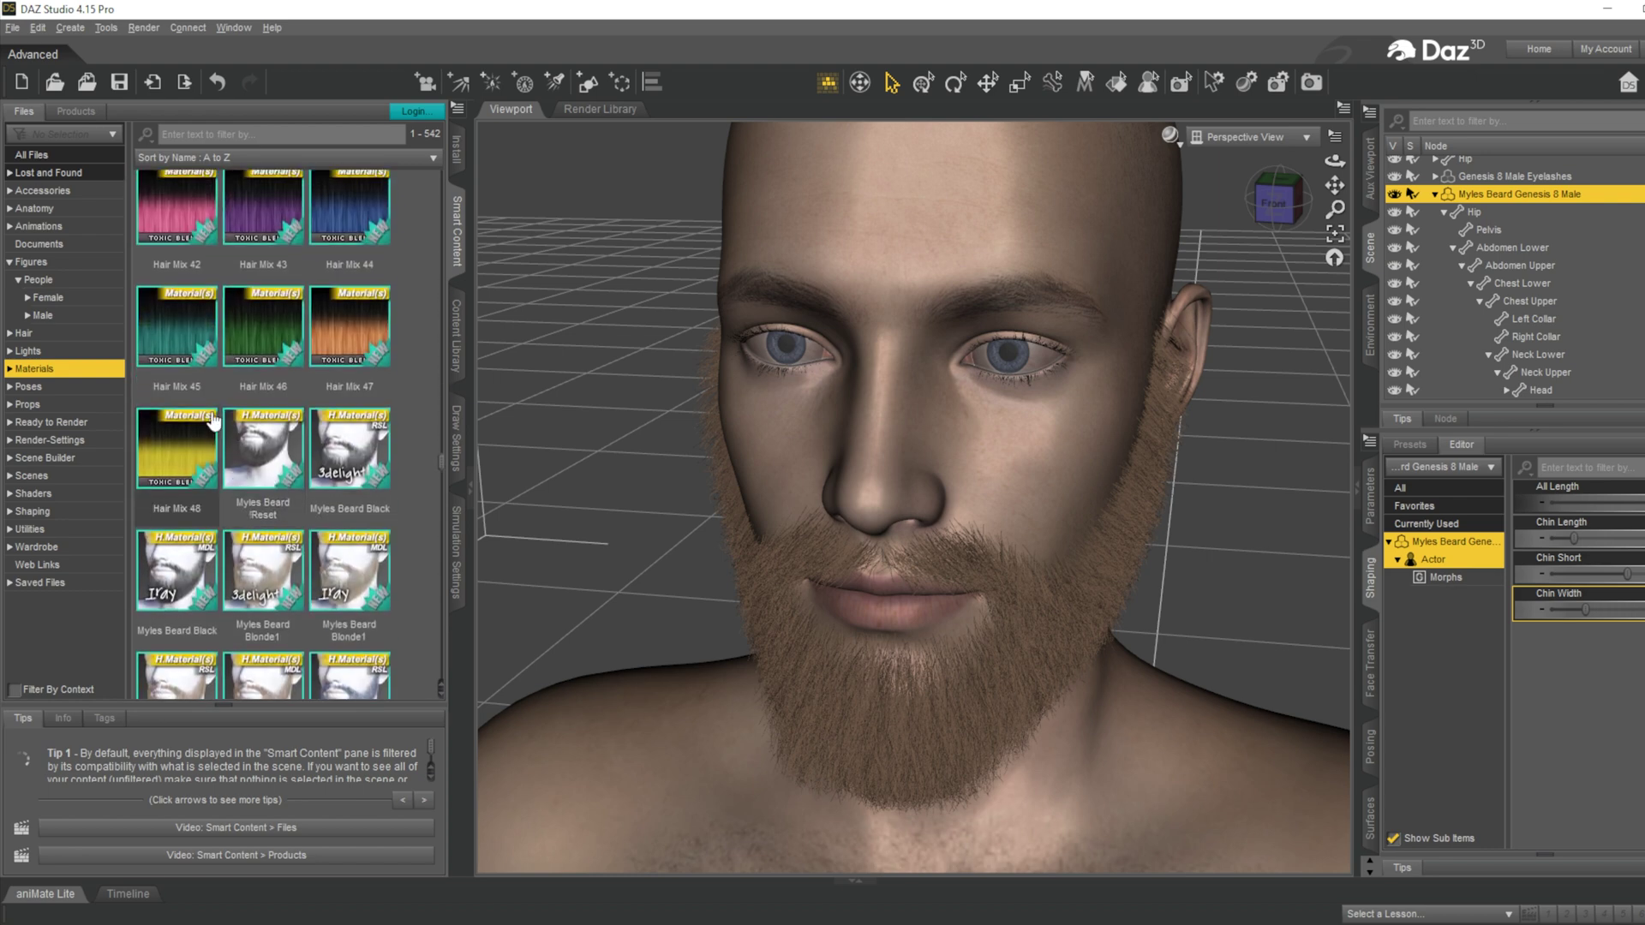
double_click(146, 599)
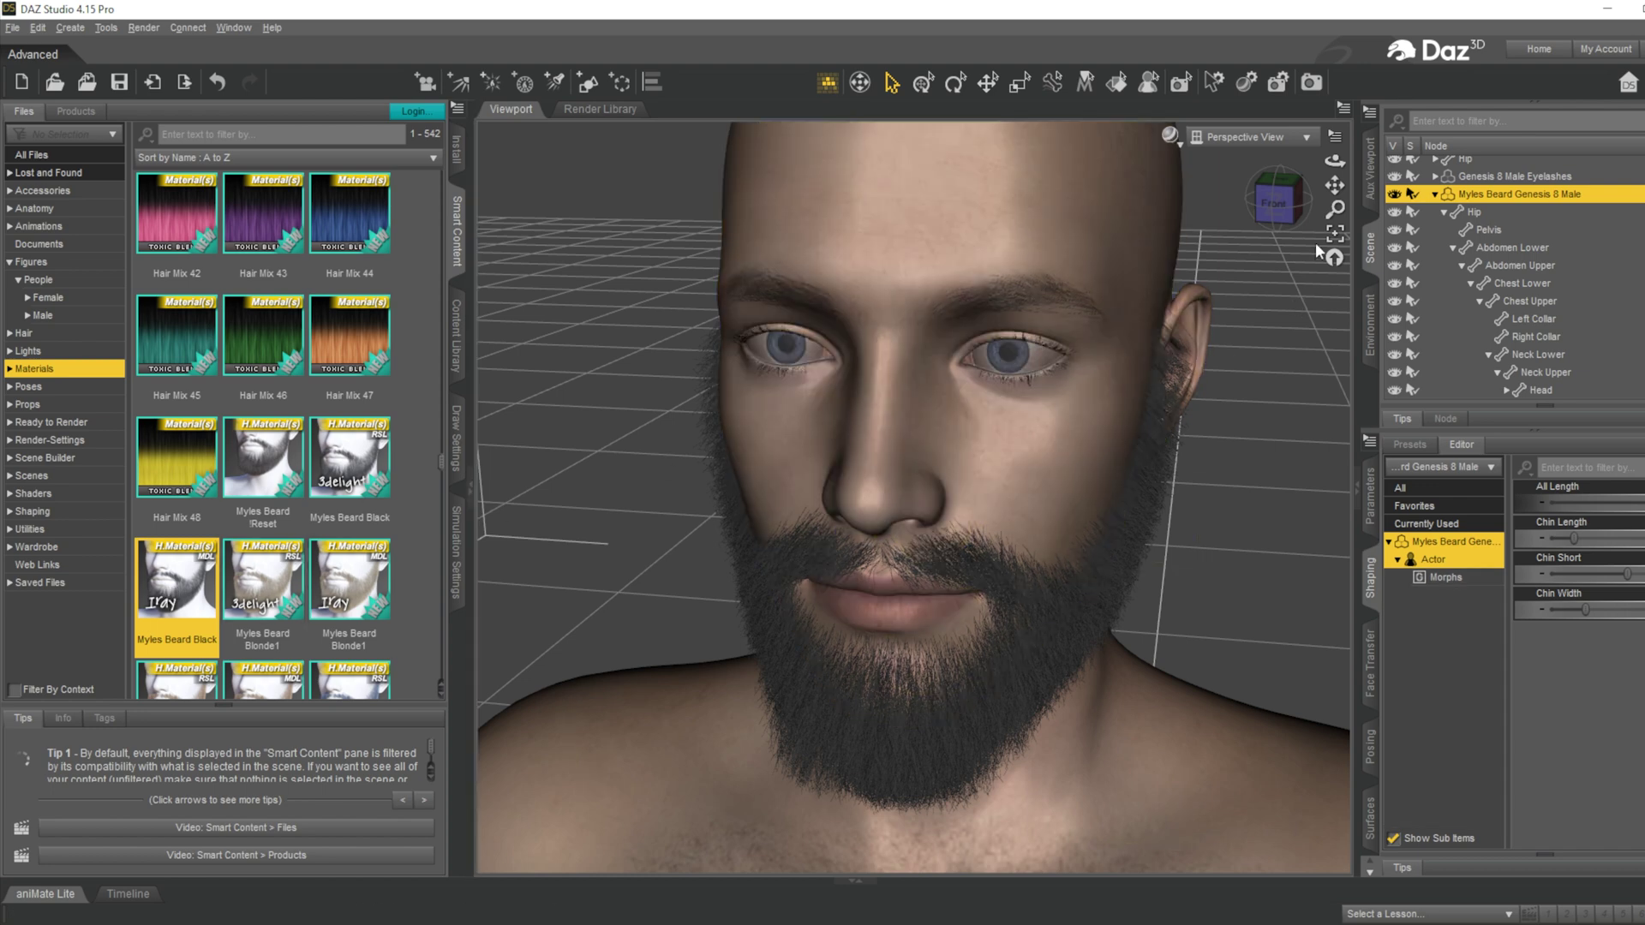
scroll(420, 397, "down", 3)
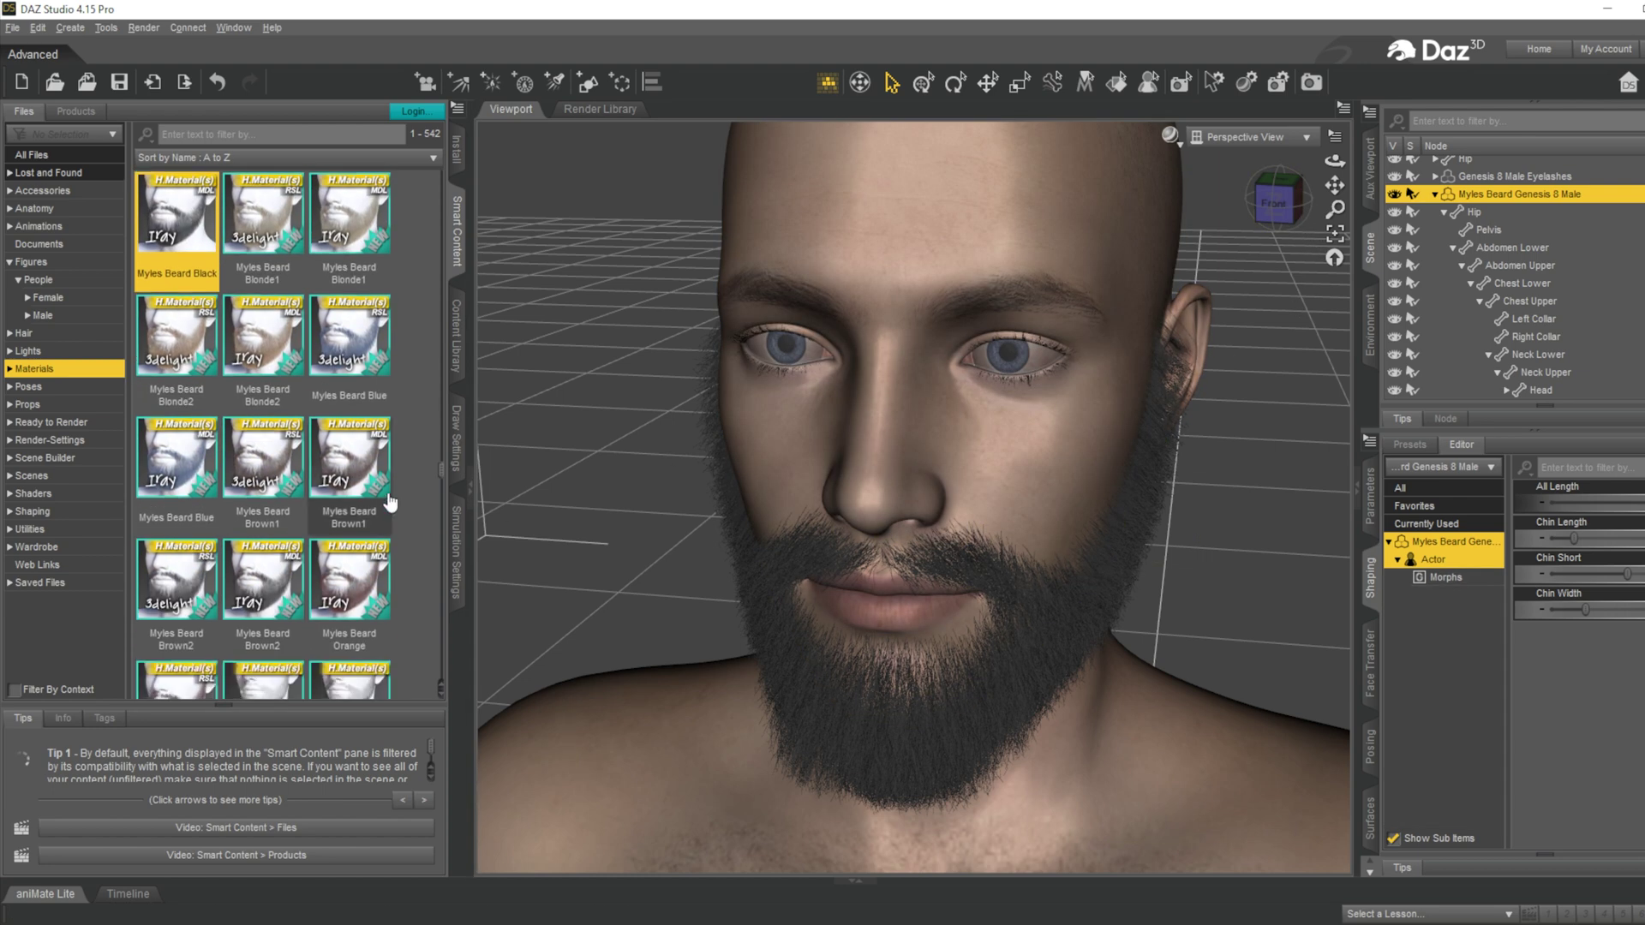
scroll(385, 505, "up", 3)
scroll(368, 519, "down", 3)
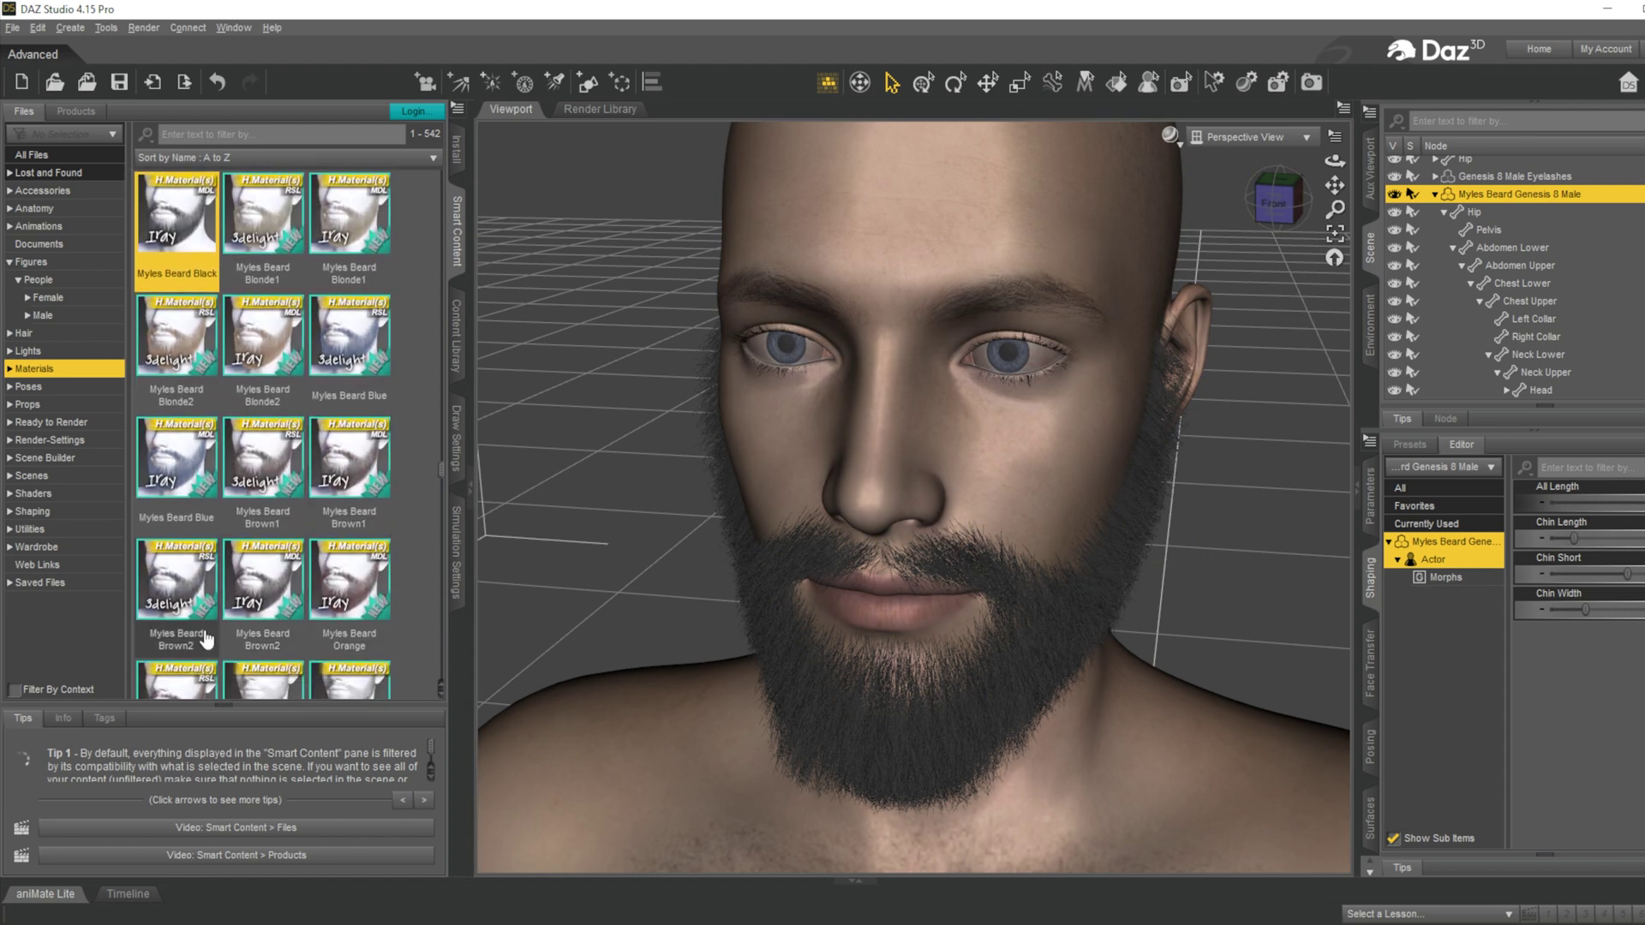
scroll(184, 531, "down", 3)
Step: Try the Myles Beard Preset 03 style and check it from the side
double_click(178, 483)
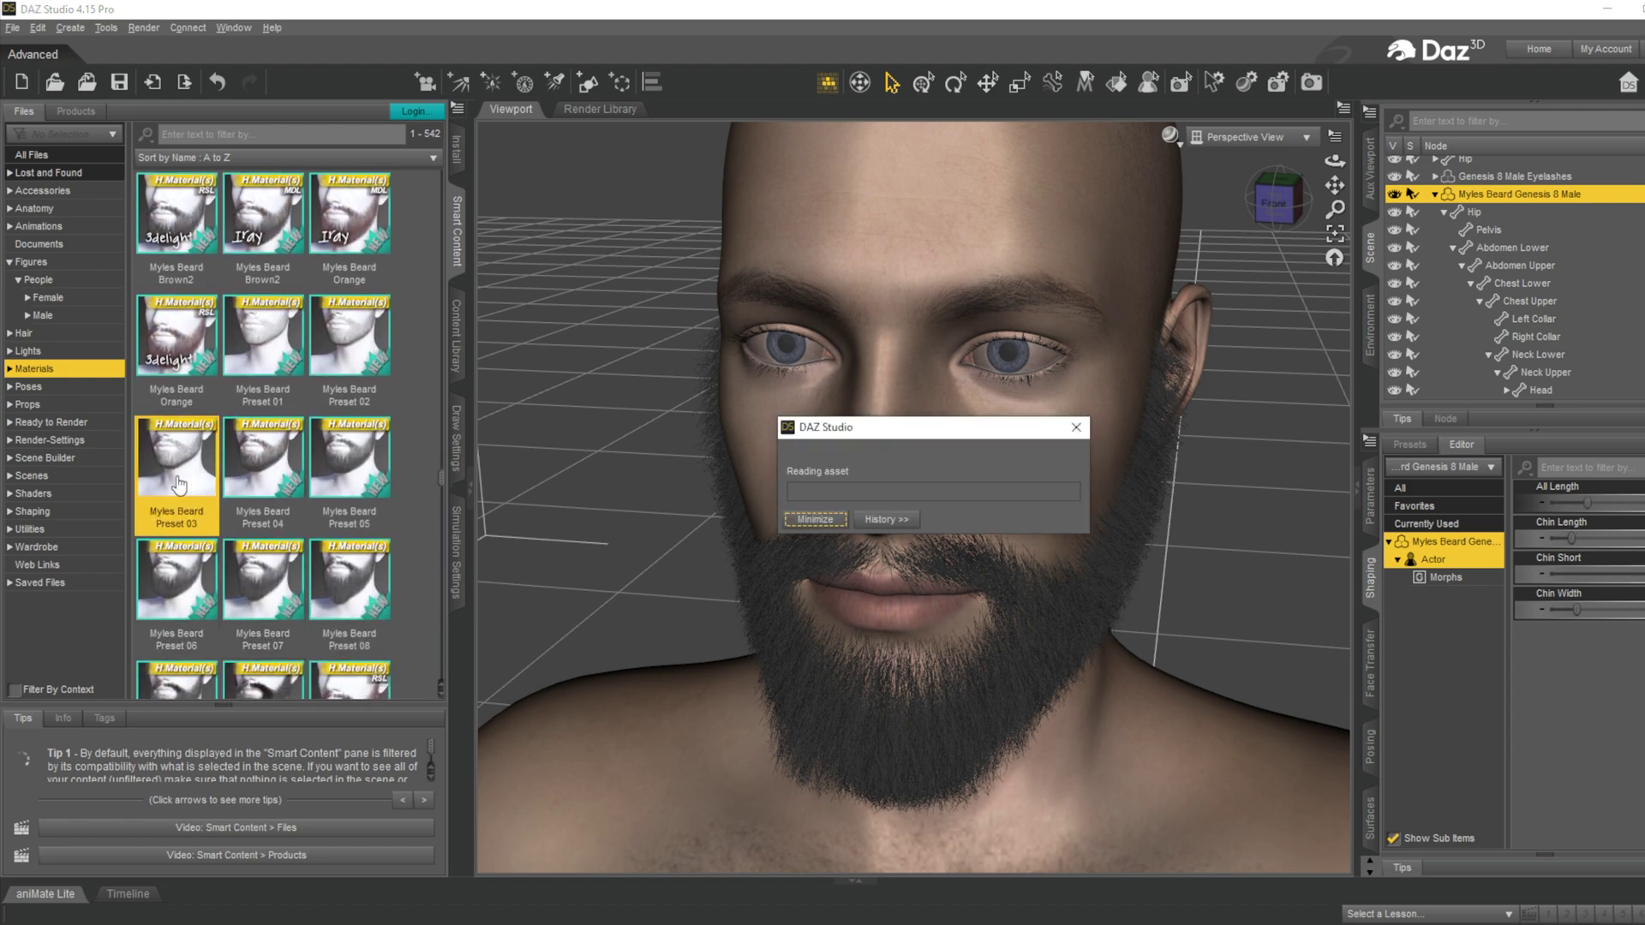
left_click(1302, 209)
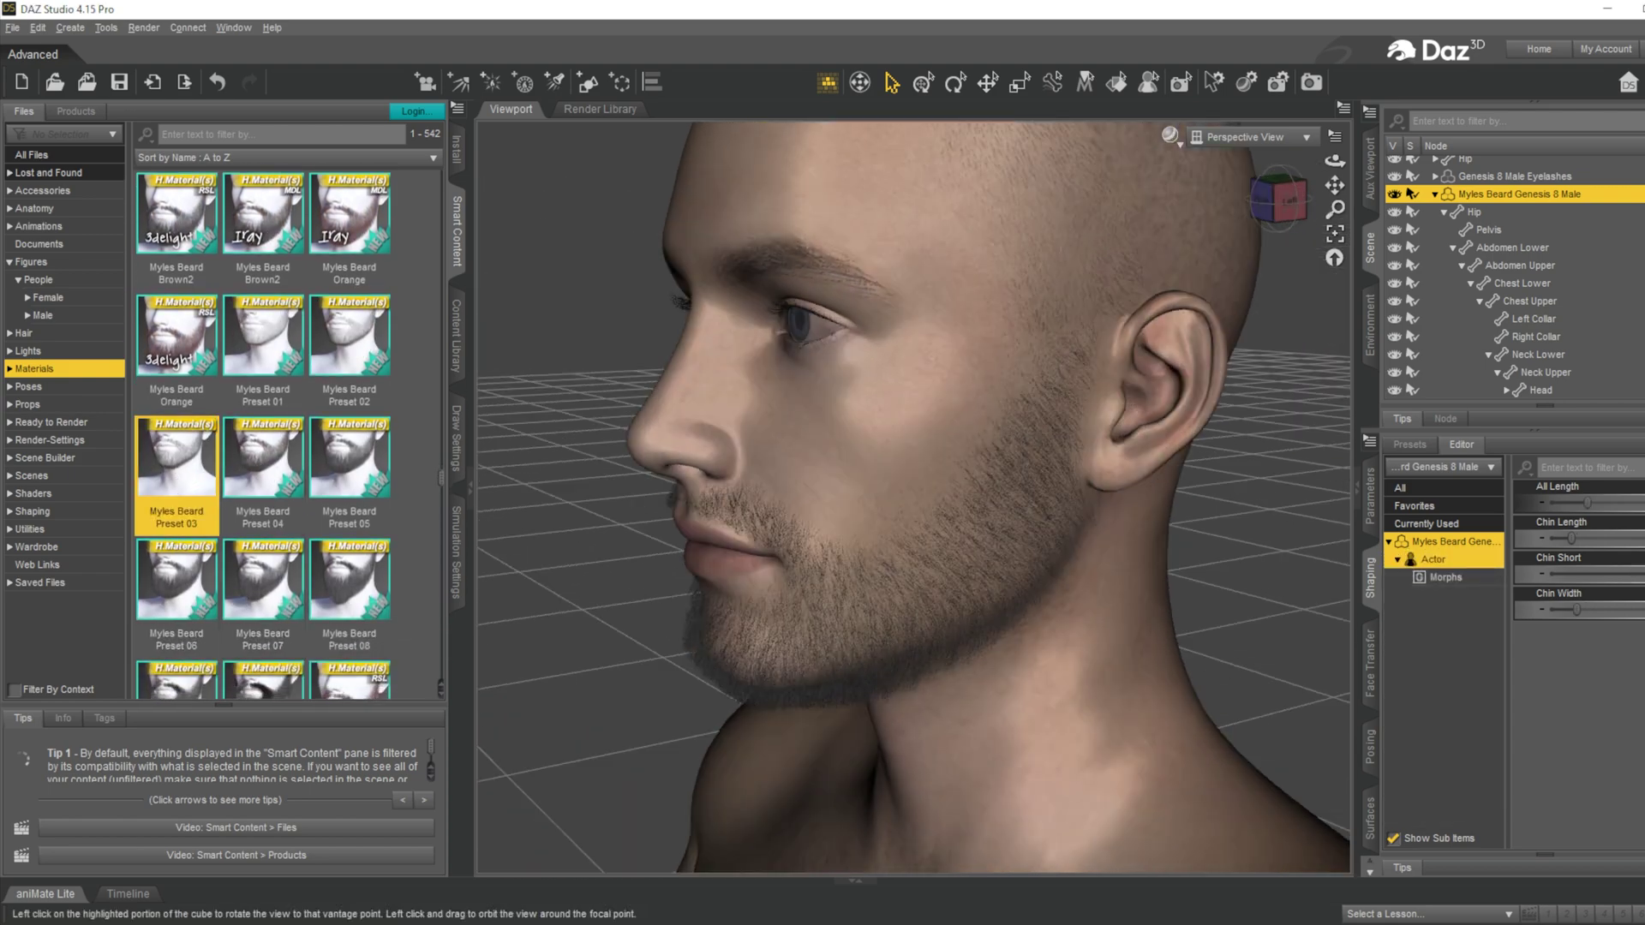
left_click_drag(1285, 204, 1381, 204)
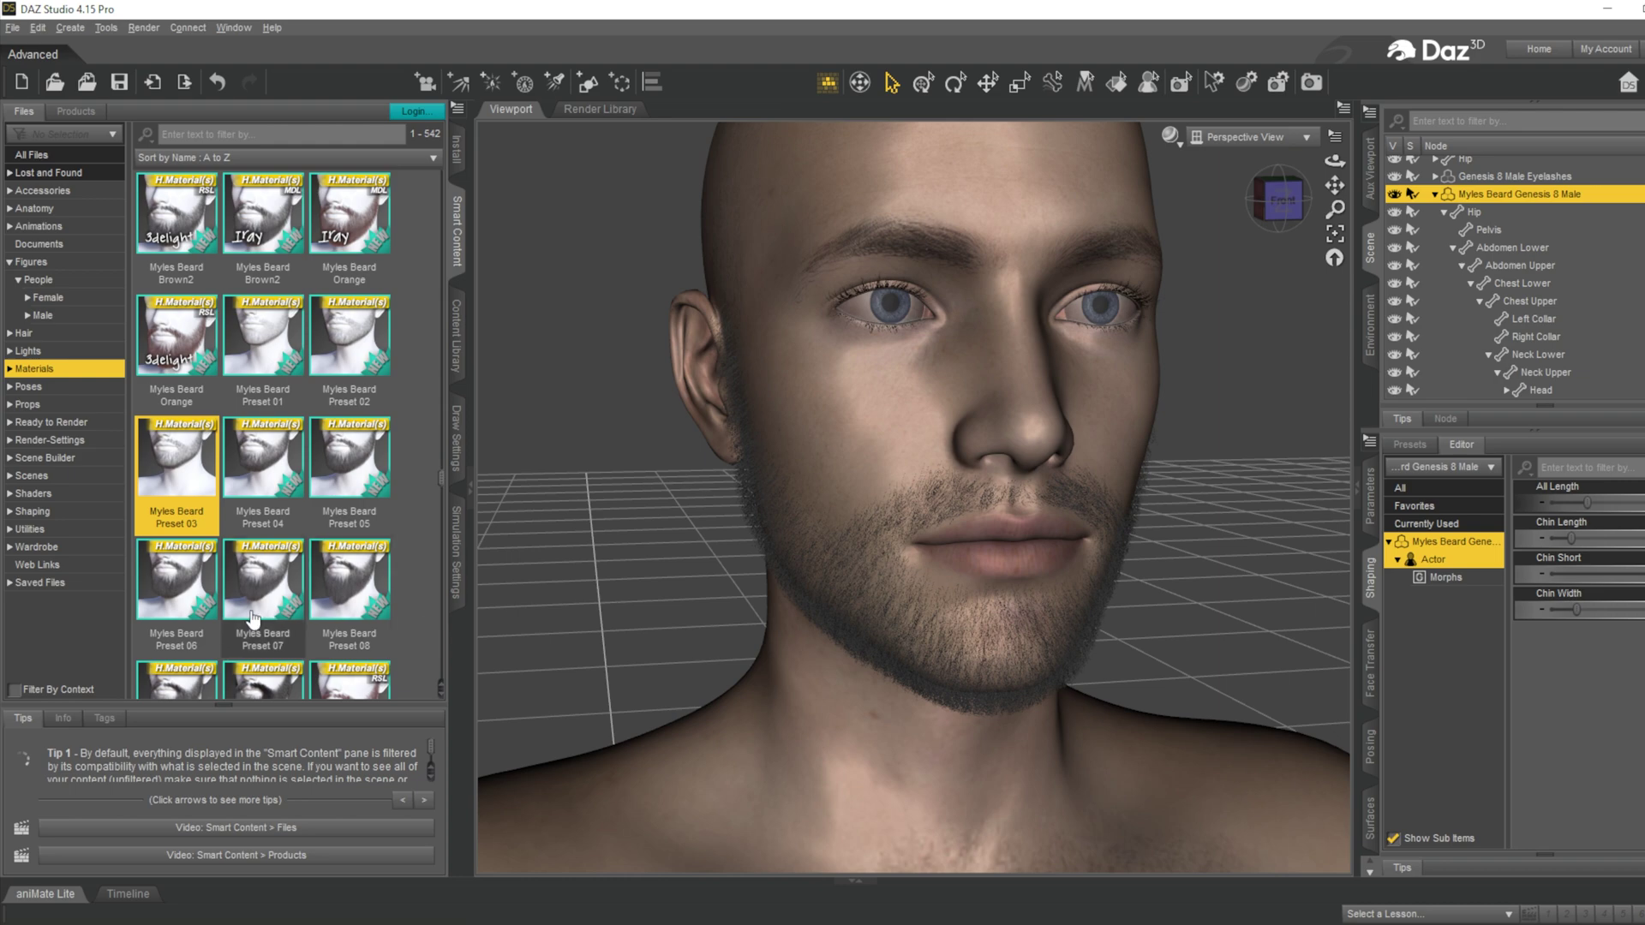
Step: Apply Myles Beard Preset 06 and orbit around the face to a three-quarter view
double_click(177, 583)
left_click(1280, 201)
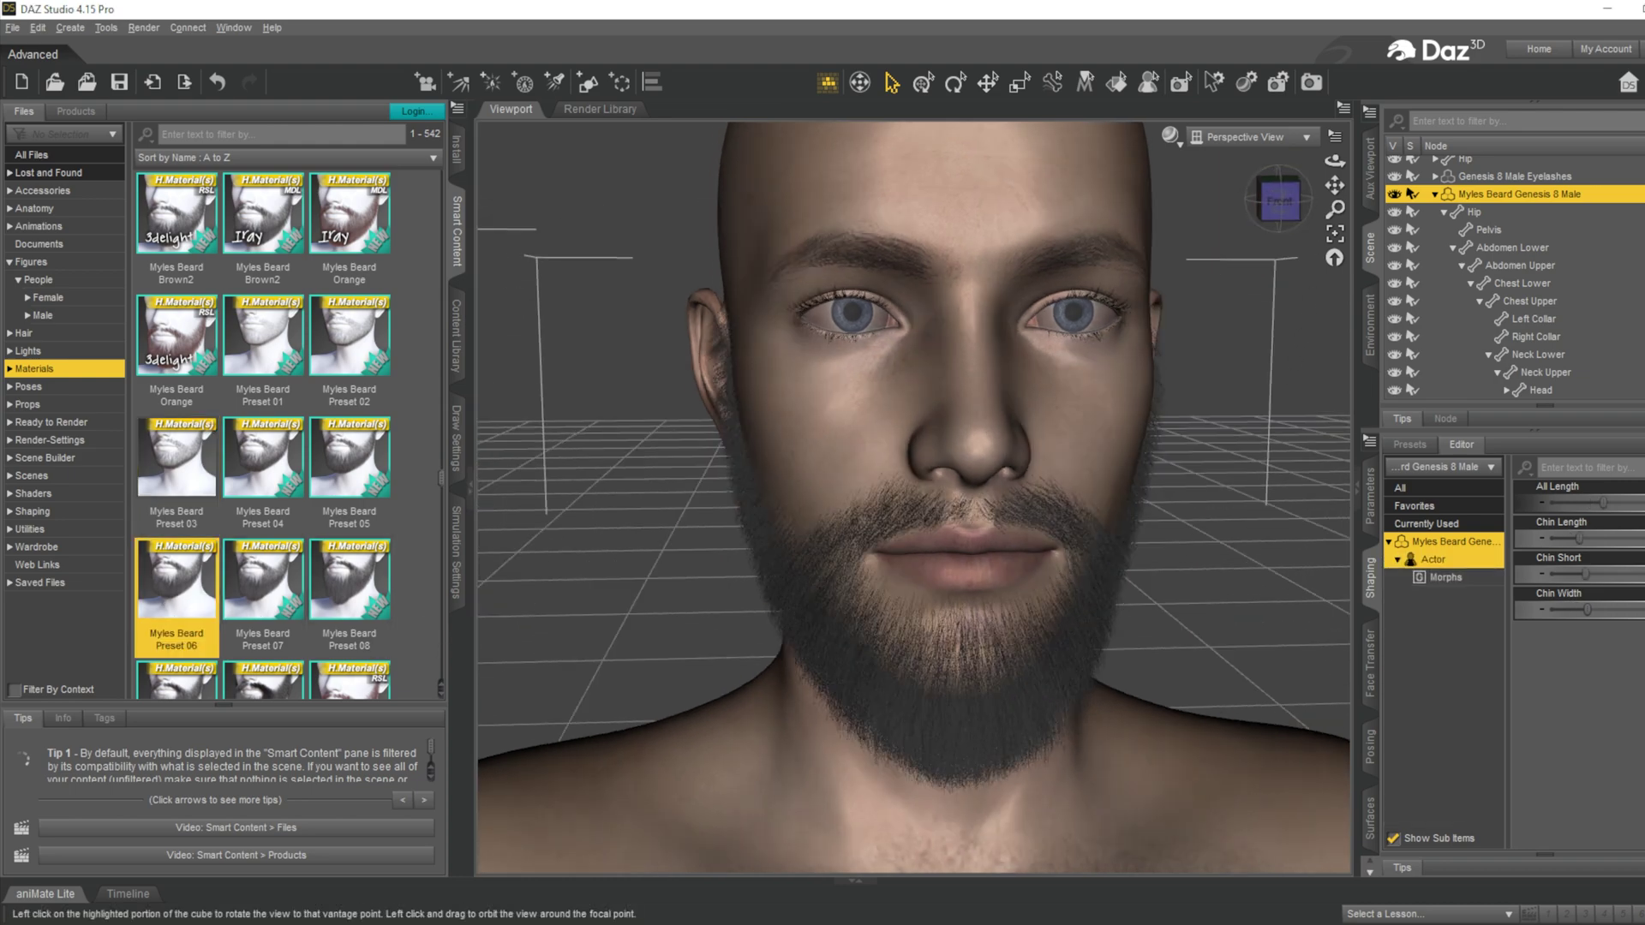
left_click_drag(1280, 200, 1231, 195)
scroll(312, 504, "down", 3)
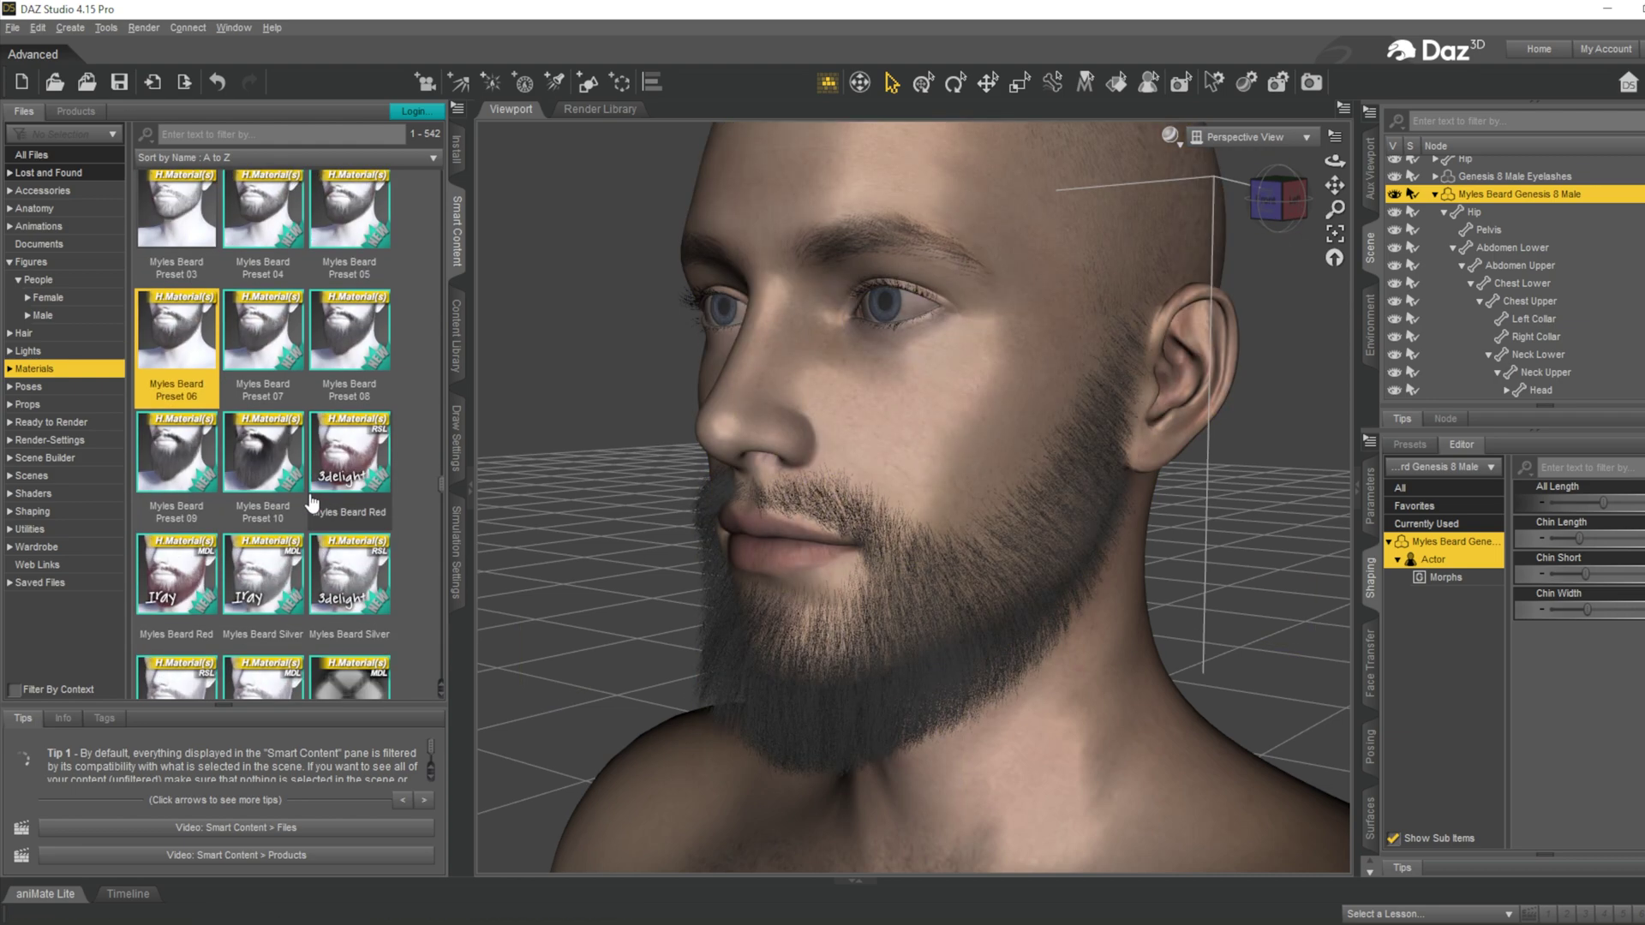
scroll(312, 503, "down", 1)
mouse_move(1265, 198)
left_mouse_down()
mouse_move(1319, 202)
mouse_move(1272, 202)
left_mouse_up()
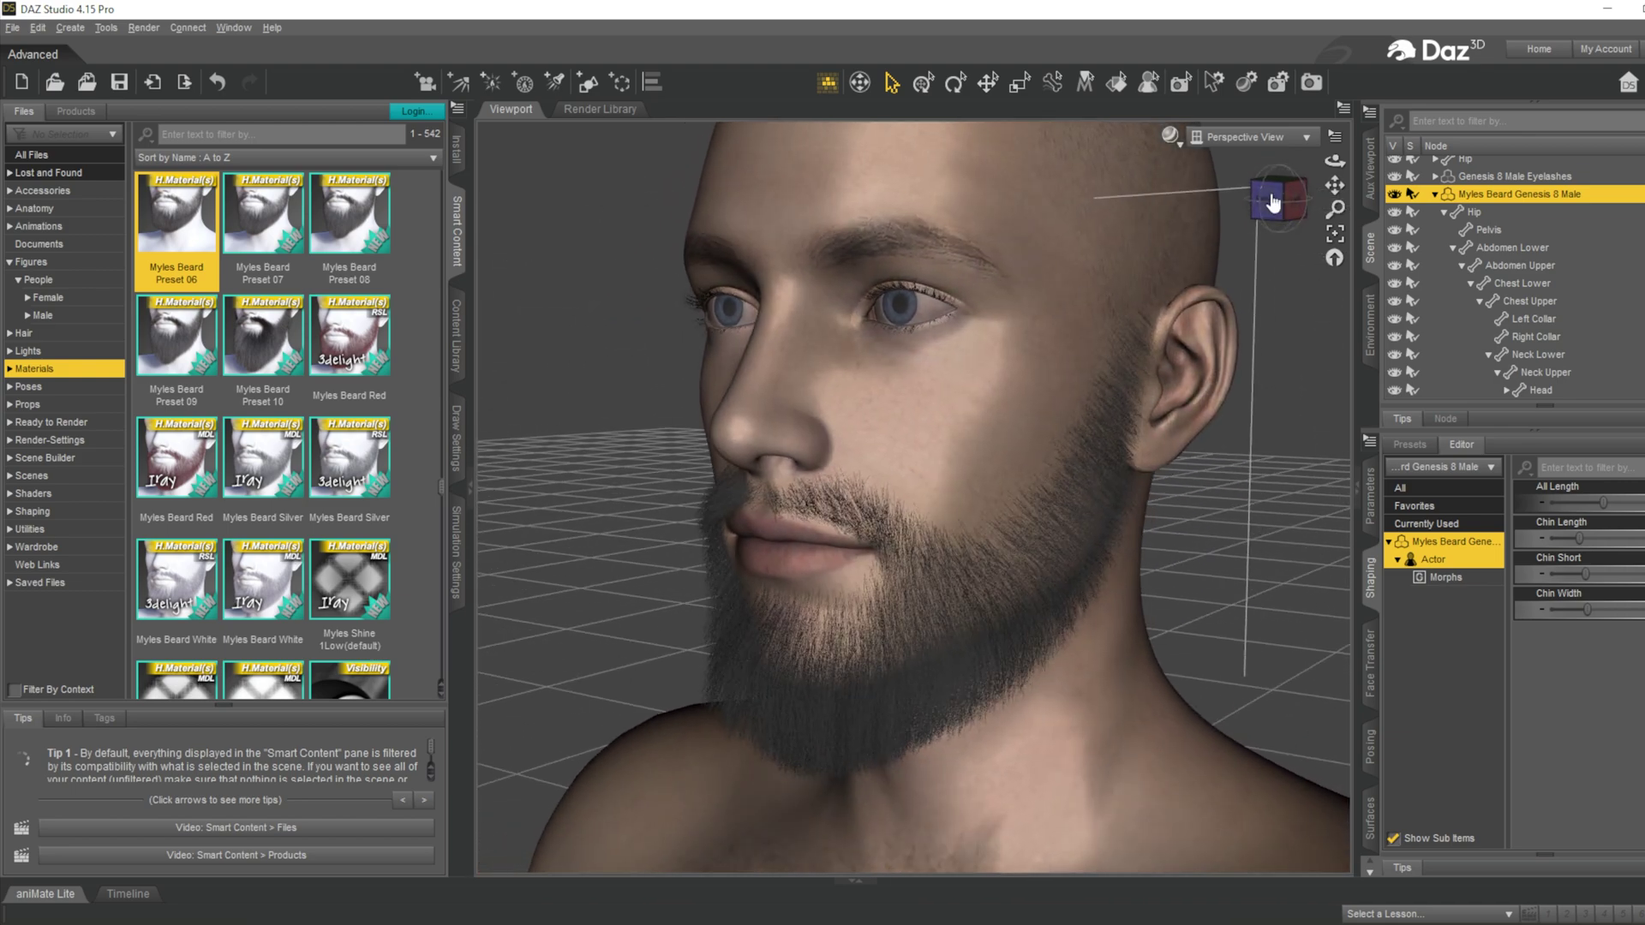
Step: Render the bearded head and drag the Render window into position
left_click(1311, 81)
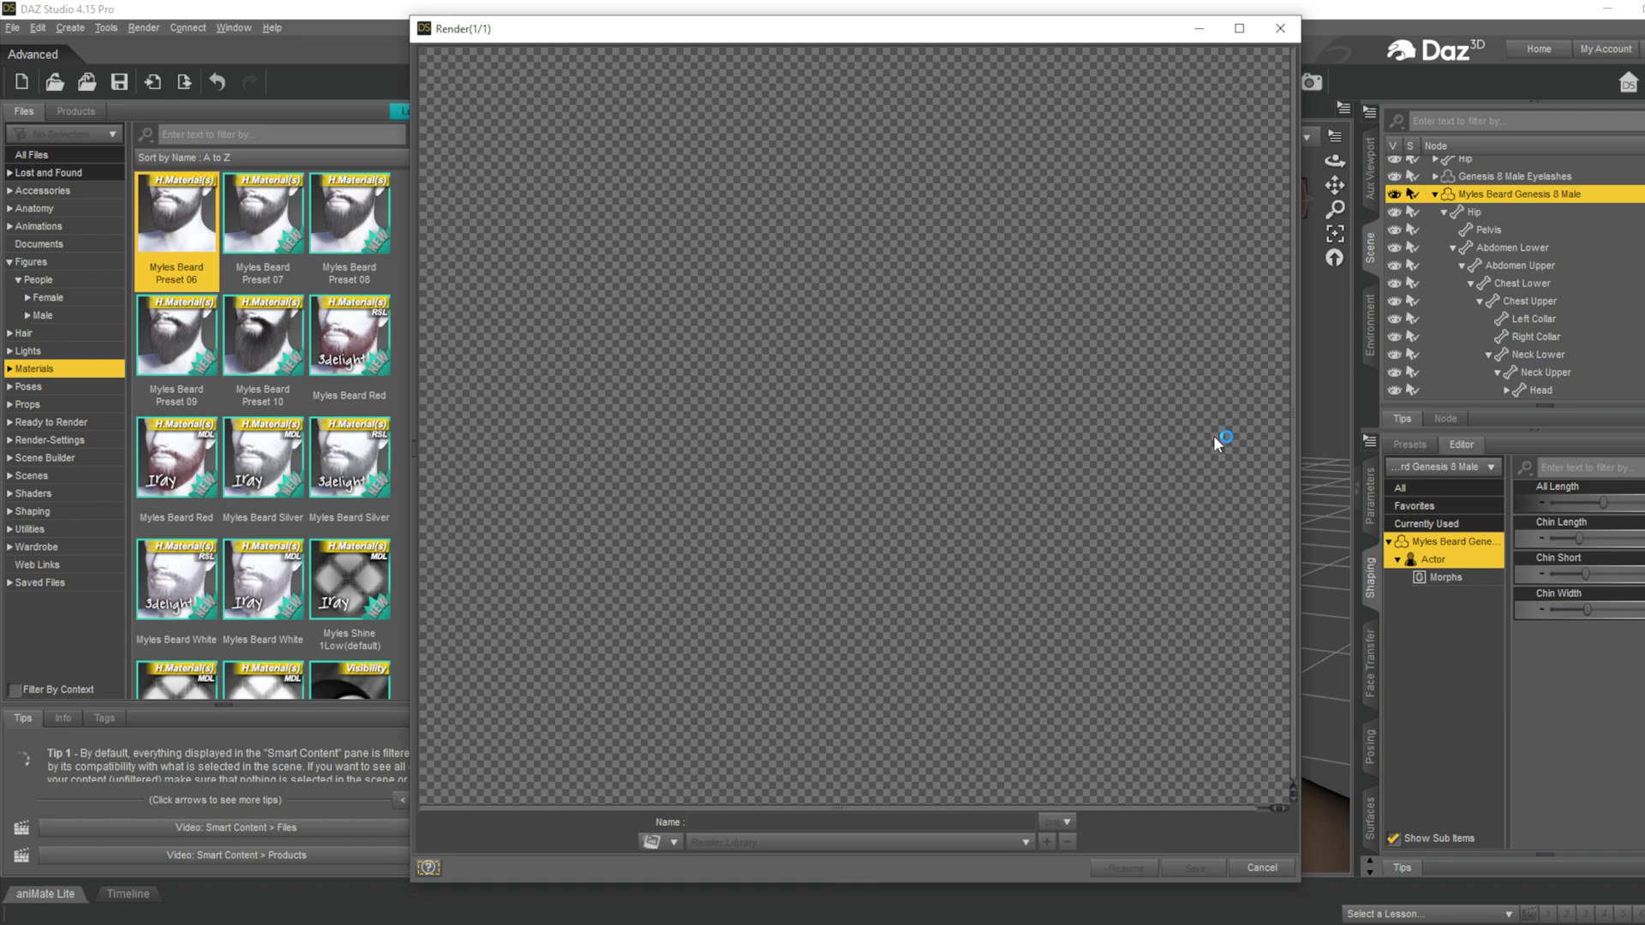
left_click_drag(726, 44, 827, 86)
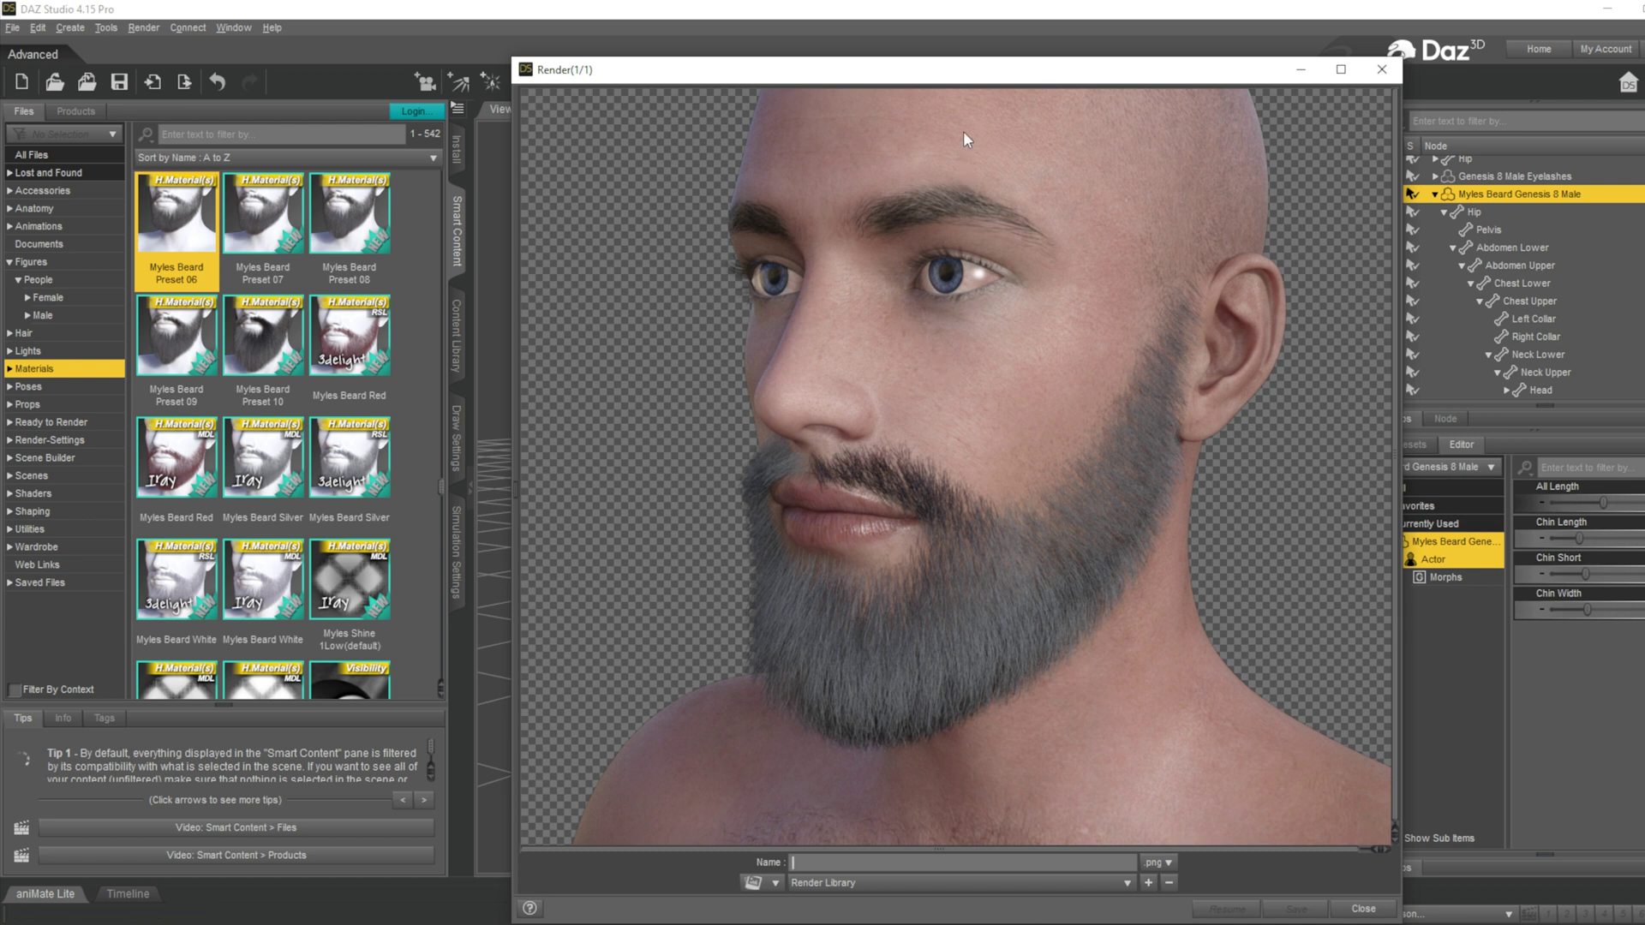
left_click_drag(963, 80, 914, 66)
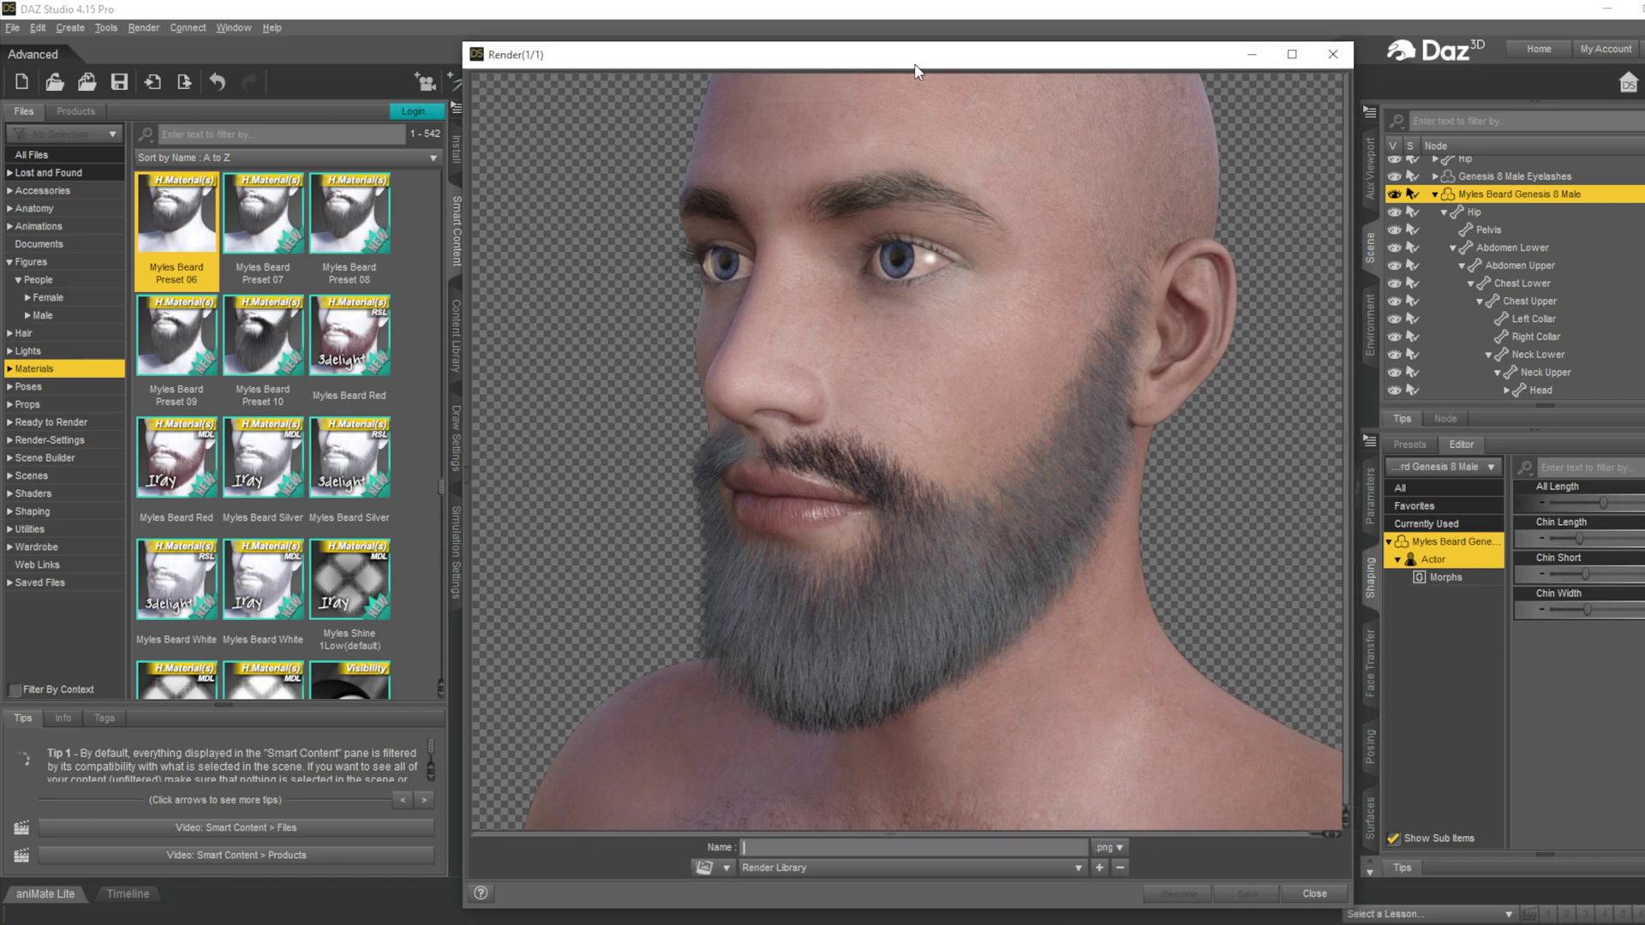